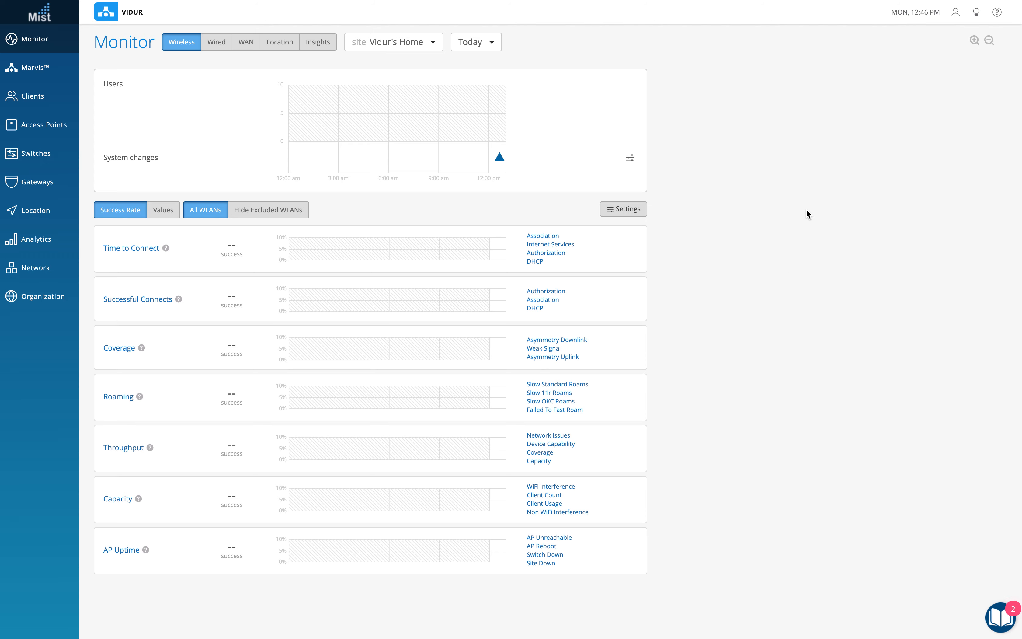
Step: View the Create Organization form from the account settings, cancel it and return to the Monitor service levels
left_click(956, 17)
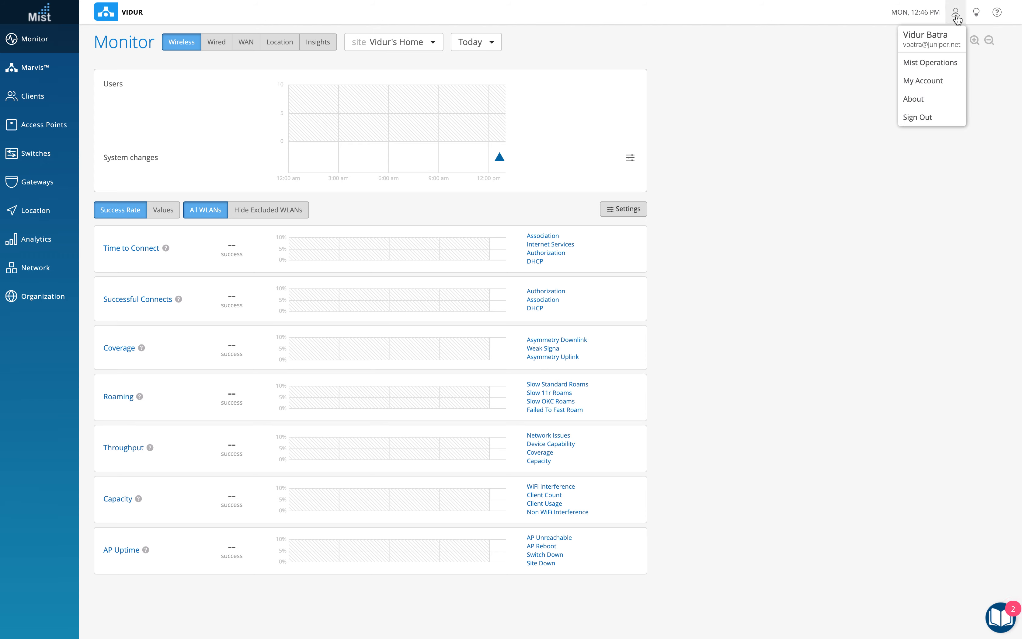
left_click(925, 80)
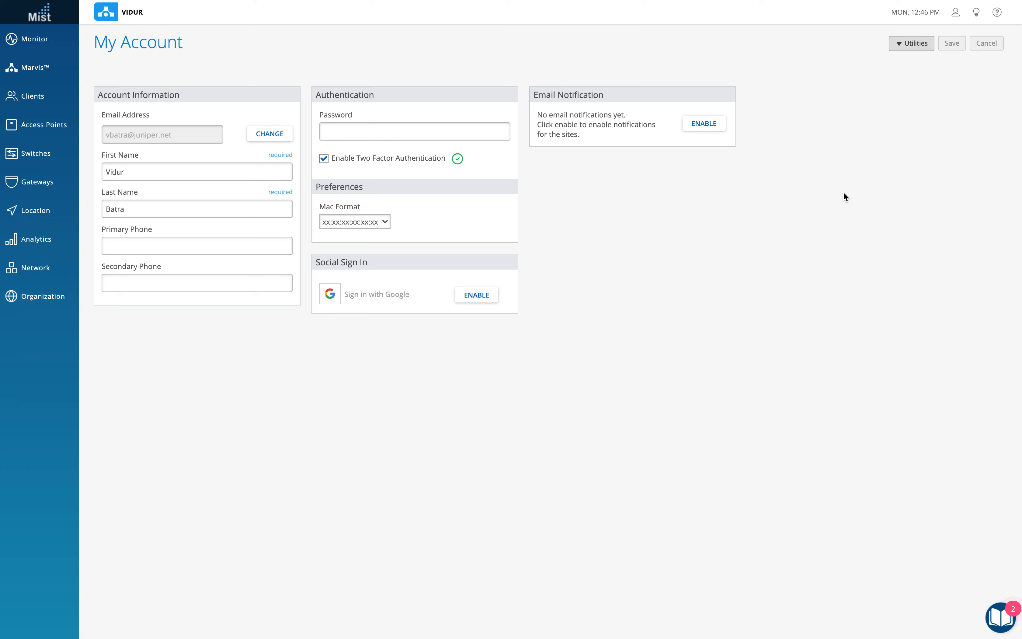
left_click(899, 49)
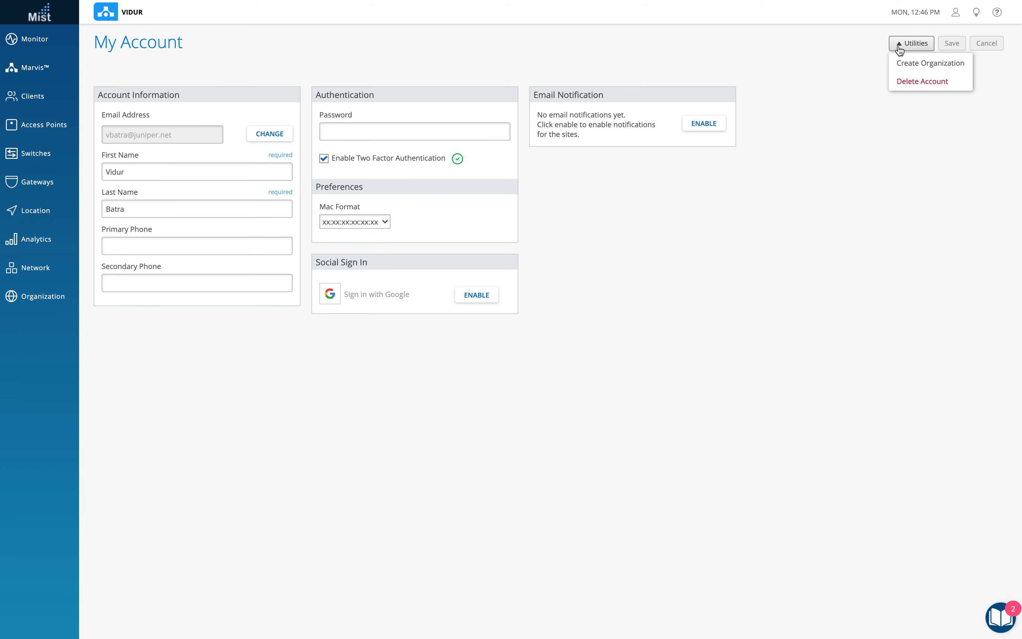
left_click(922, 66)
left_click(555, 105)
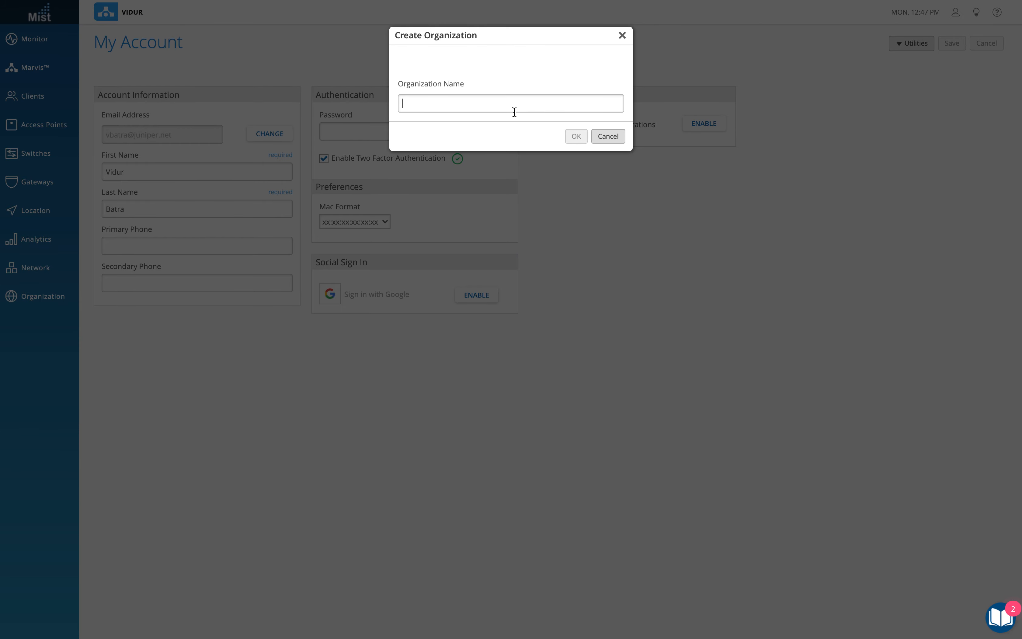
left_click(608, 137)
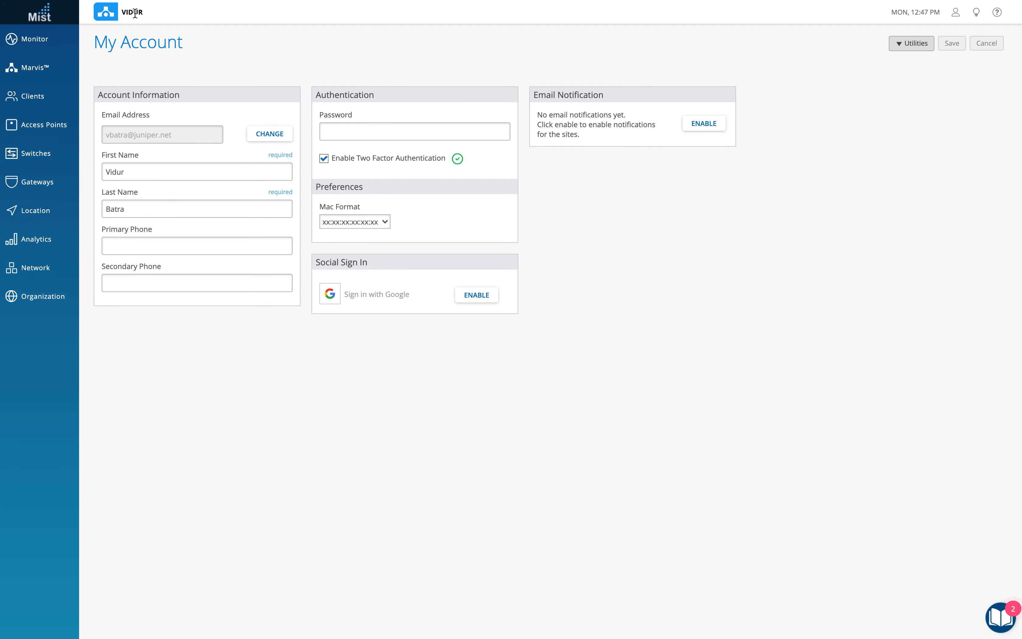
mouse_move(39, 40)
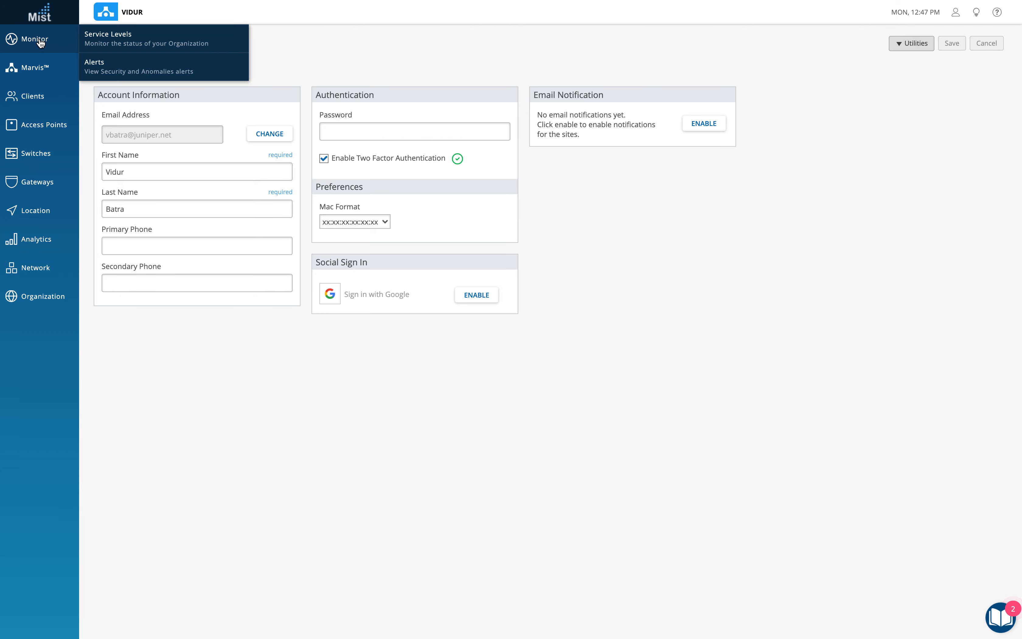
left_click(56, 46)
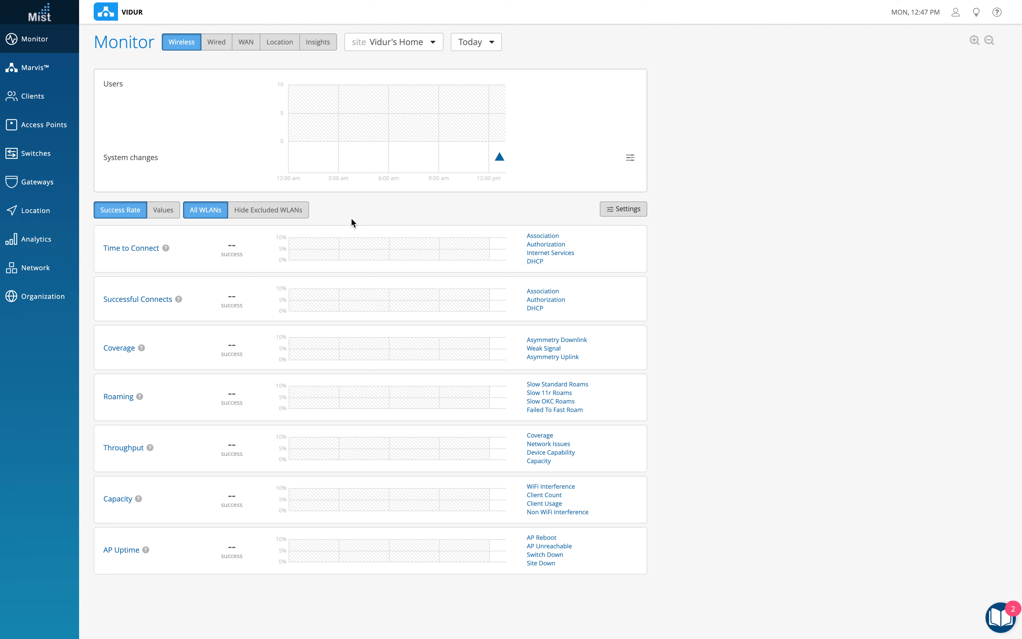
Step: Start a new site in the organization's site configuration and name it Test
mouse_move(57, 294)
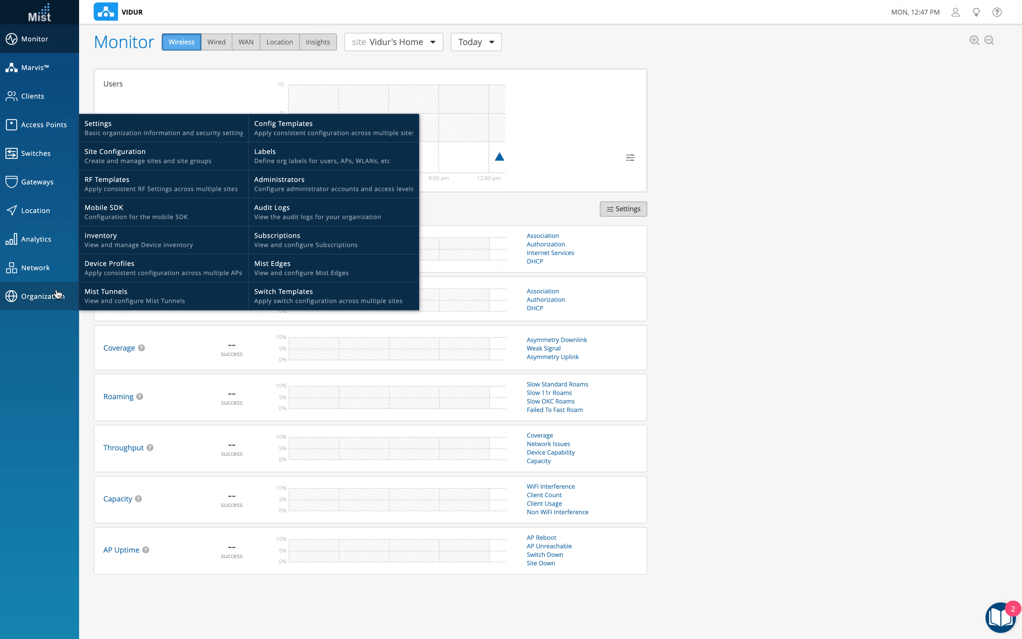
left_click(143, 160)
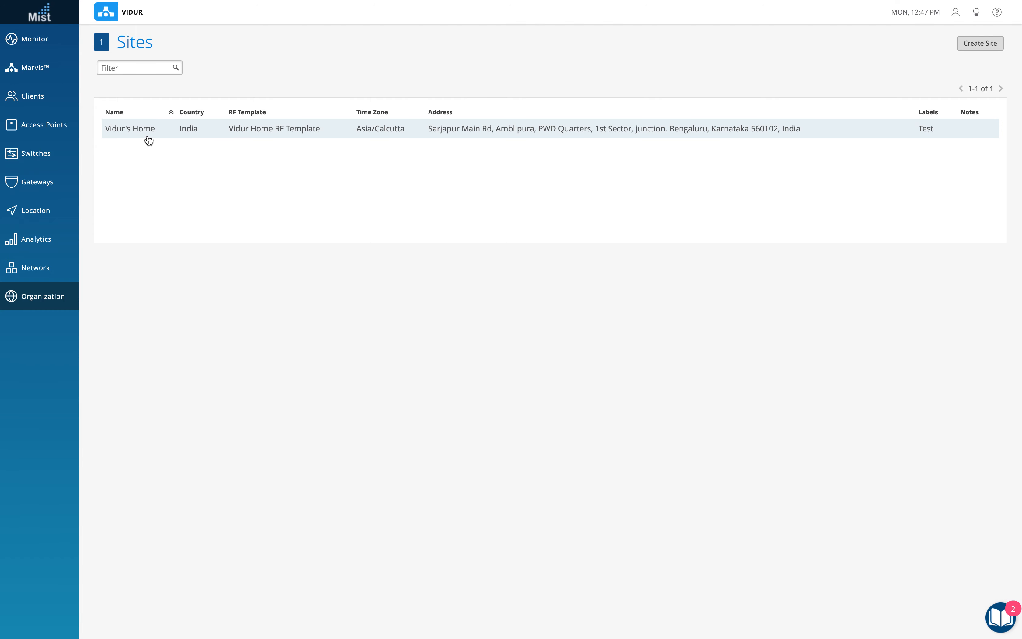
left_click(980, 43)
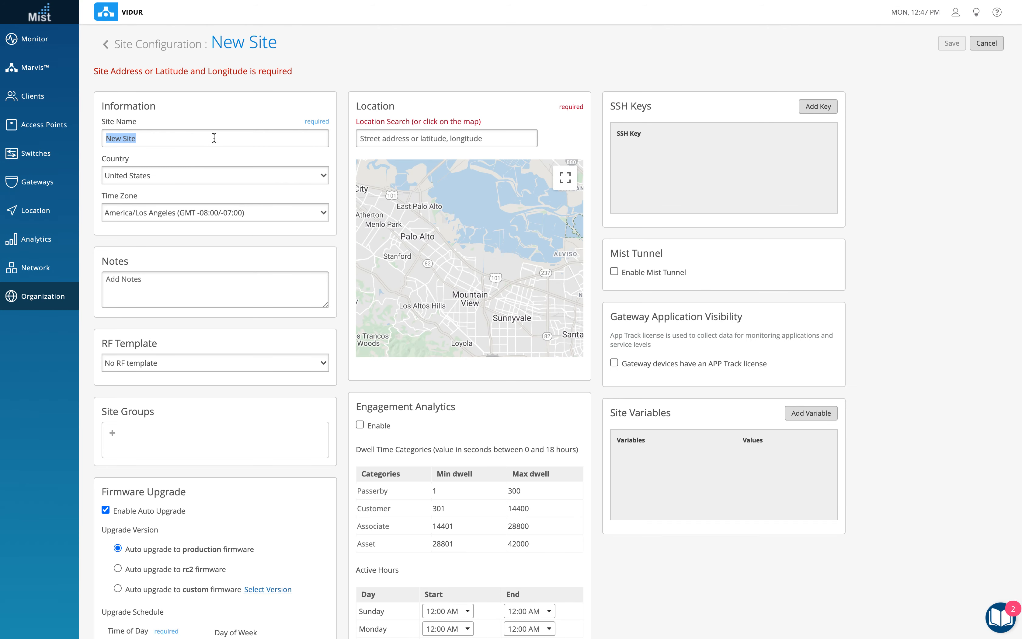
type("Tes")
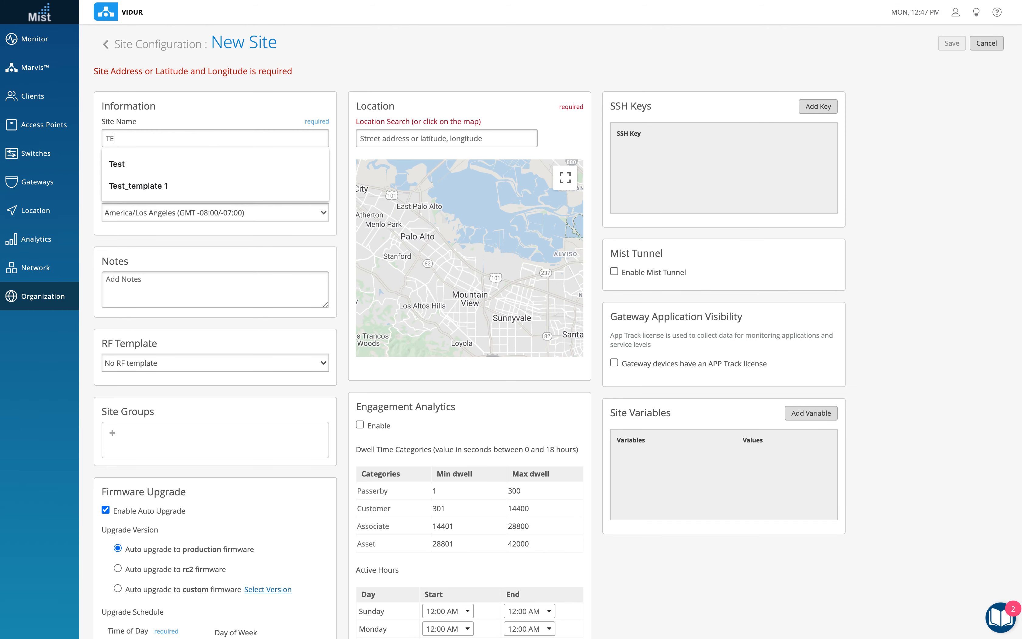
key("BackSpace")
key("BackSpace")
type("est")
left_click(214, 94)
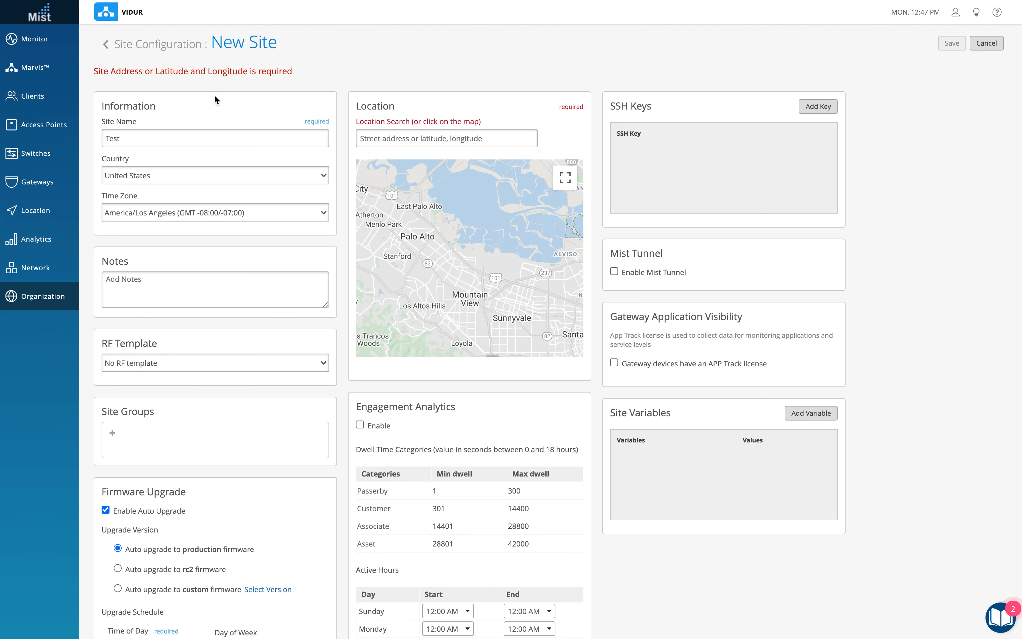
Step: Set the site's country to India and its time zone to Asia/Calcutta (GMT +05:30)
left_click(189, 176)
type("in")
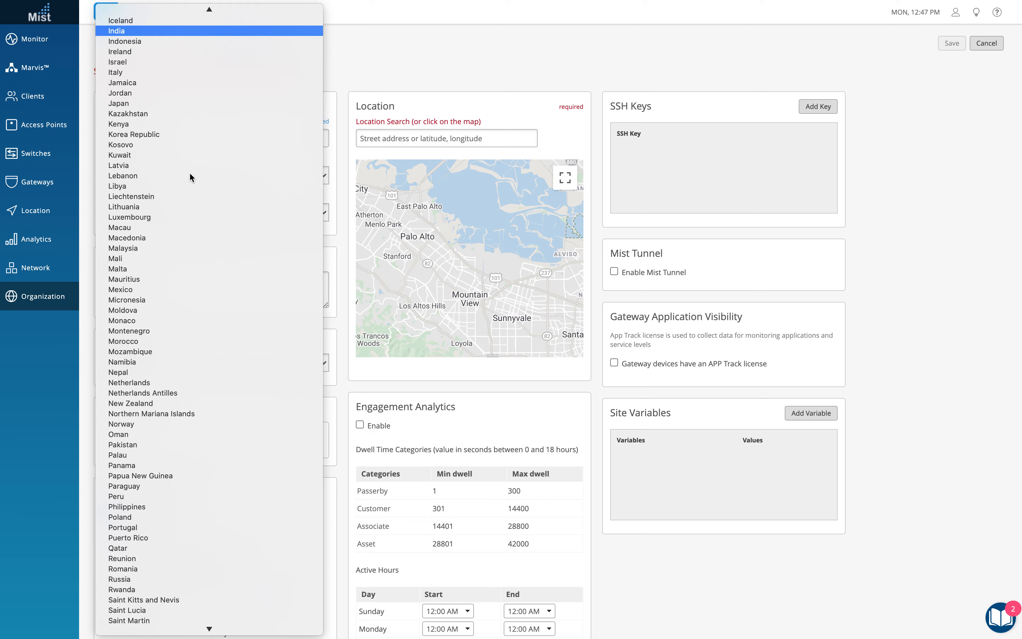
left_click(135, 32)
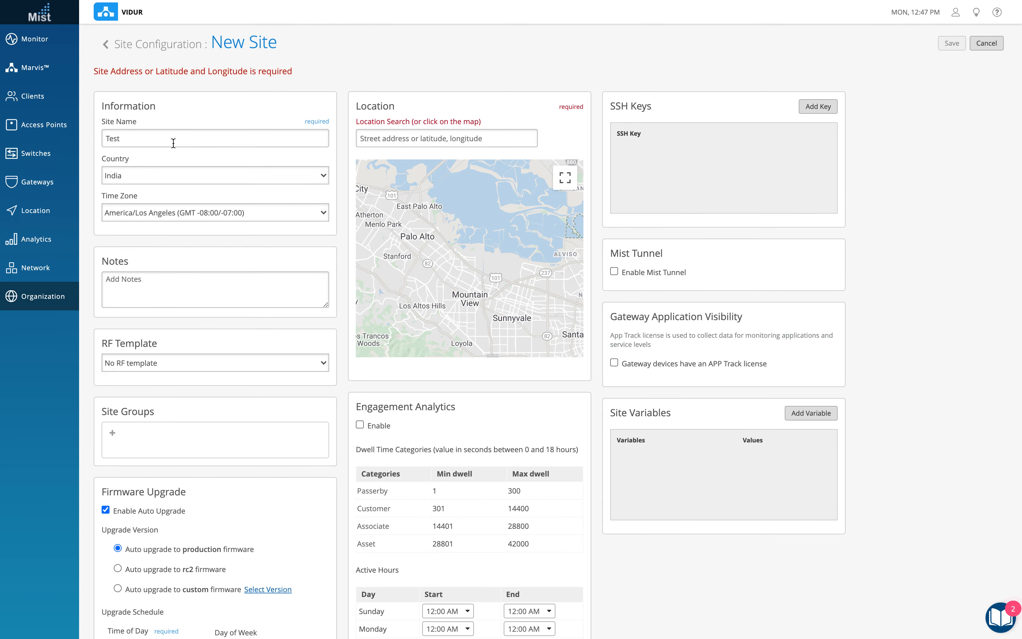
left_click(169, 211)
scroll(181, 342, "down", 3)
scroll(181, 341, "down", 10)
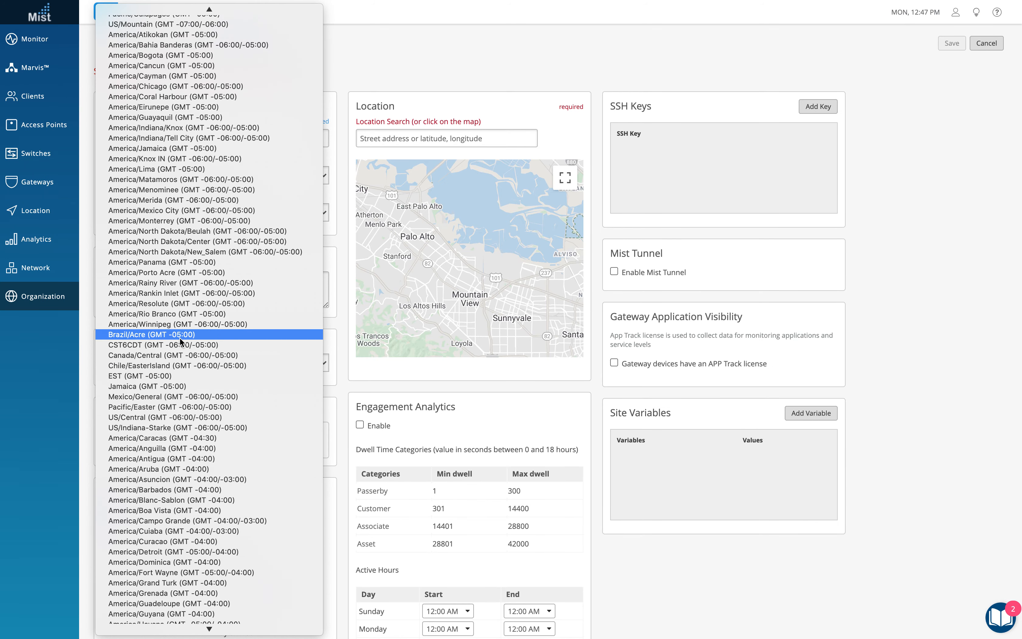
scroll(180, 341, "down", 12)
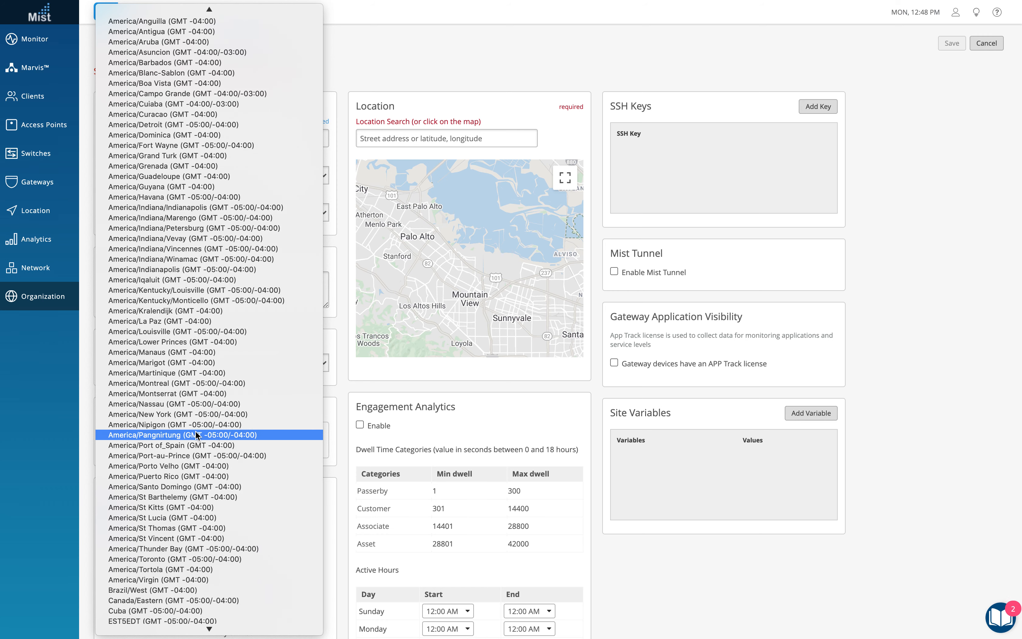
scroll(196, 434, "down", 14)
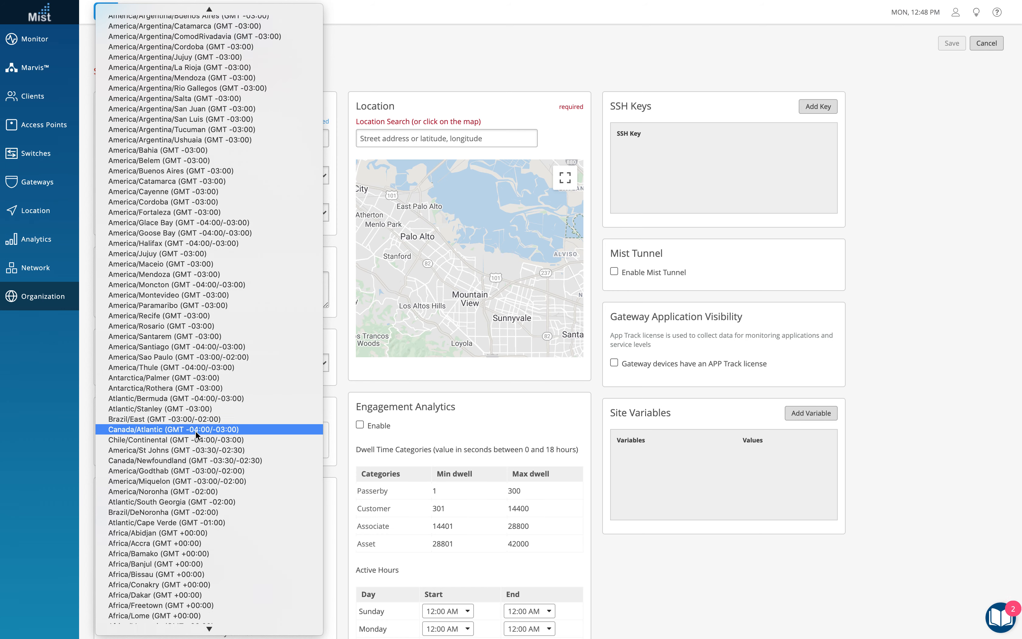
scroll(196, 434, "down", 15)
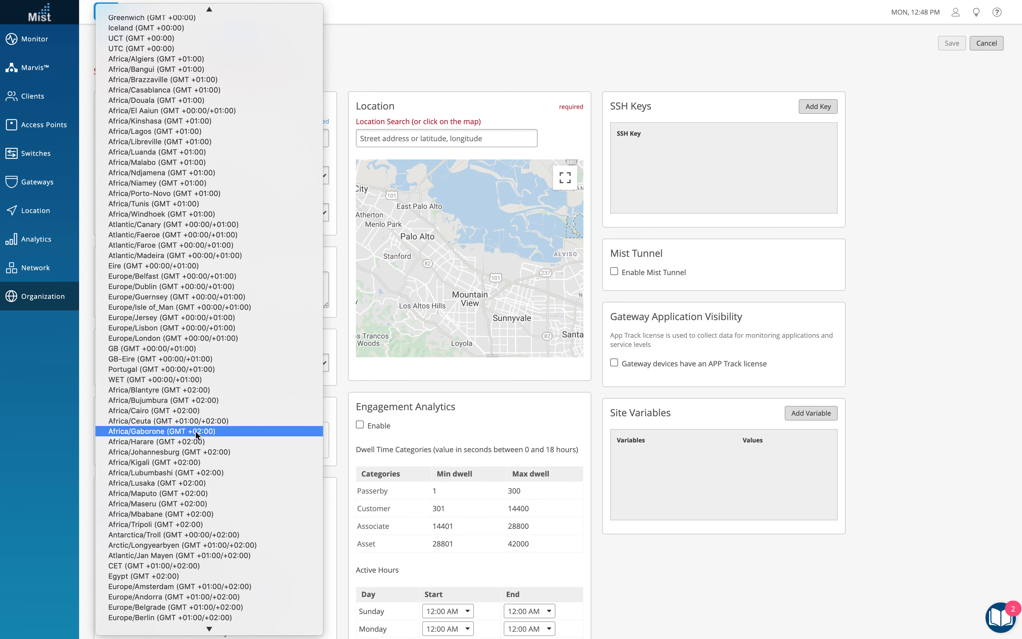
scroll(196, 431, "down", 14)
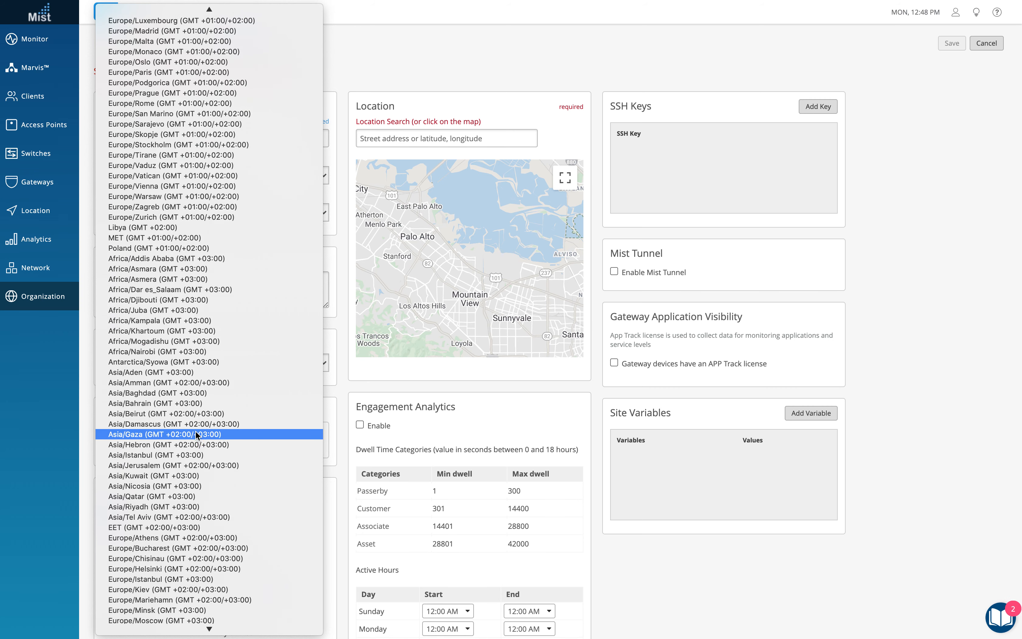
scroll(196, 430, "down", 15)
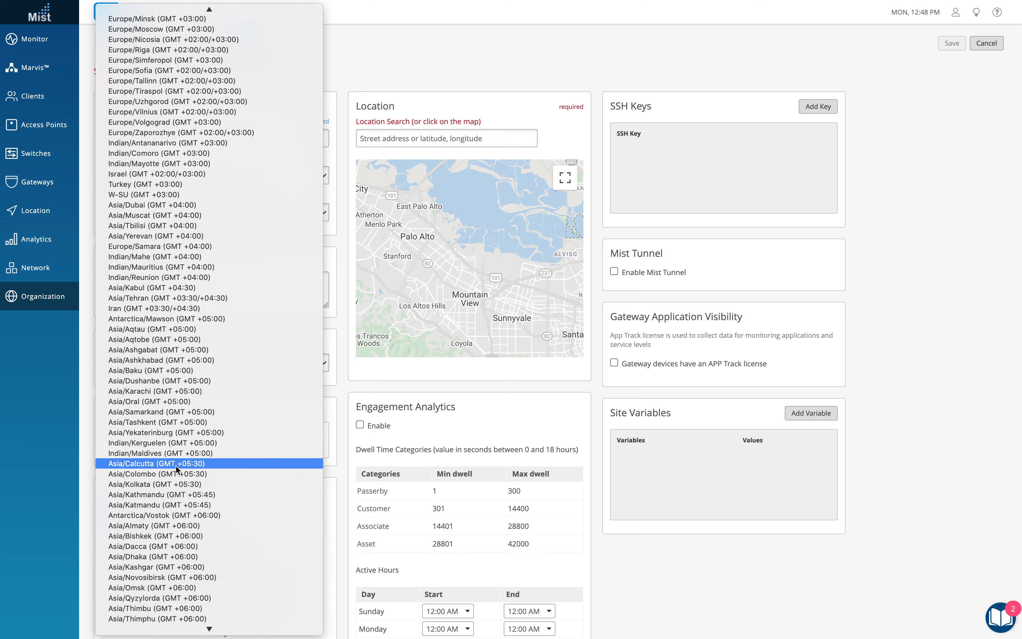
left_click(189, 464)
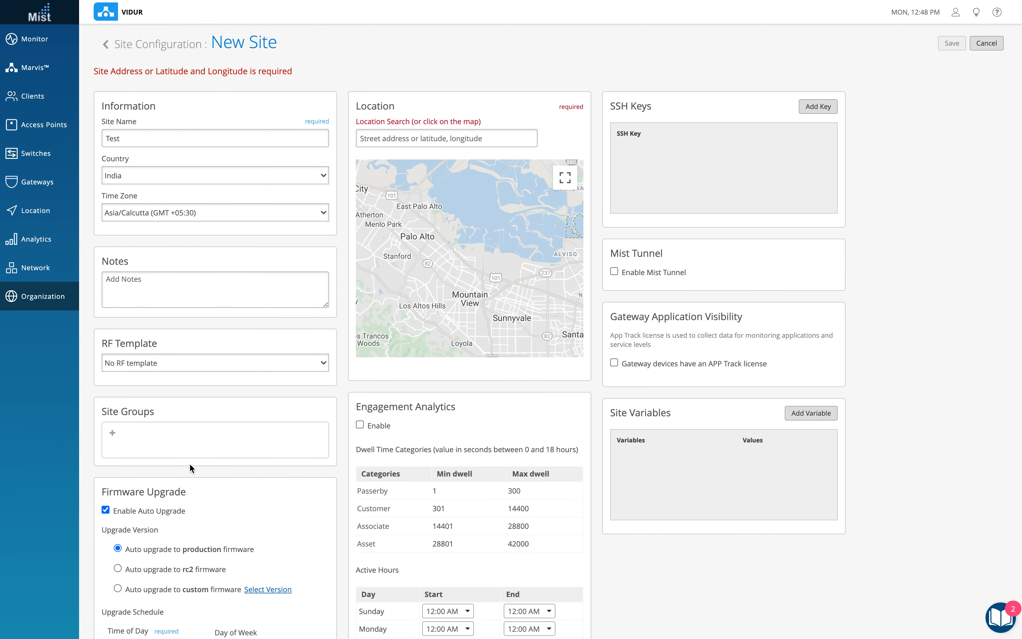
Step: Enter the site note "This is a test Site" and check the RF template choices, keeping No RF template
left_click(197, 290)
type("This is a test Site")
left_click(326, 366)
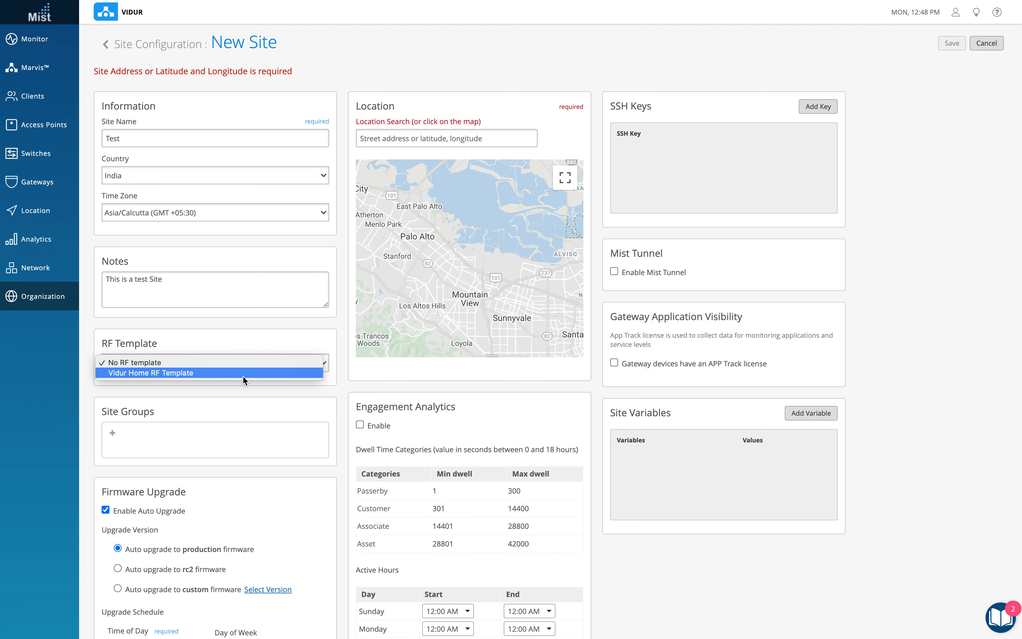
left_click(274, 336)
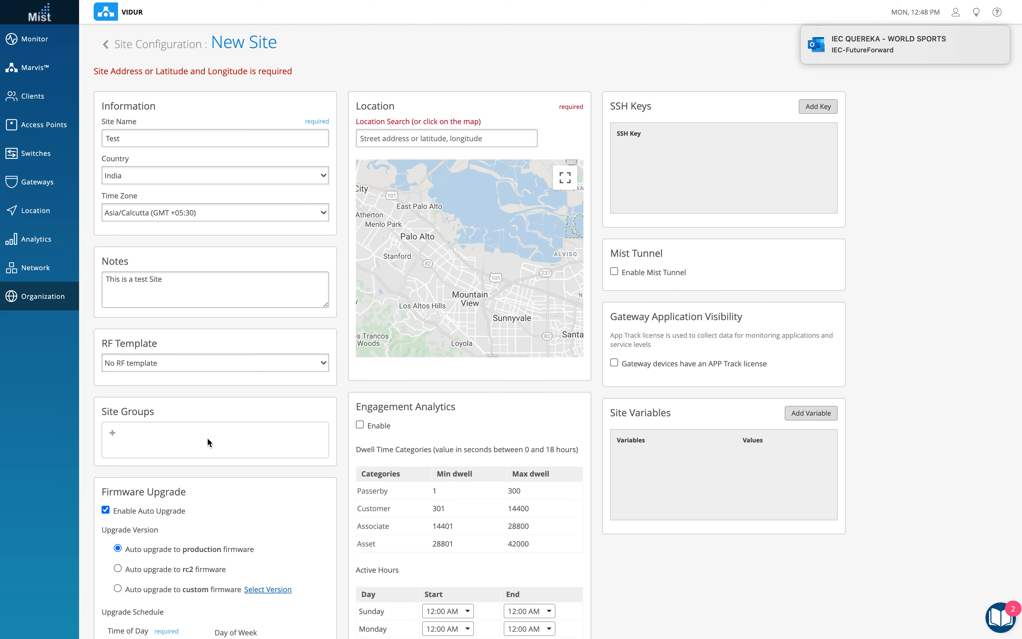
Step: Check the day-of-week choices of the firmware upgrade schedule and set auto upgrade to custom firmware
scroll(339, 470, "down", 3)
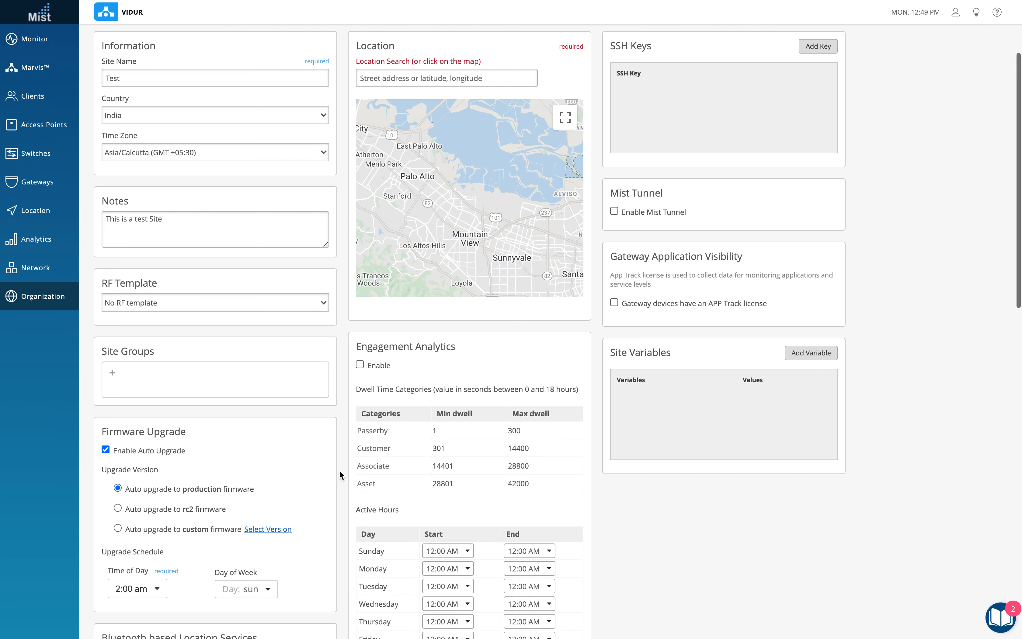
scroll(340, 470, "down", 3)
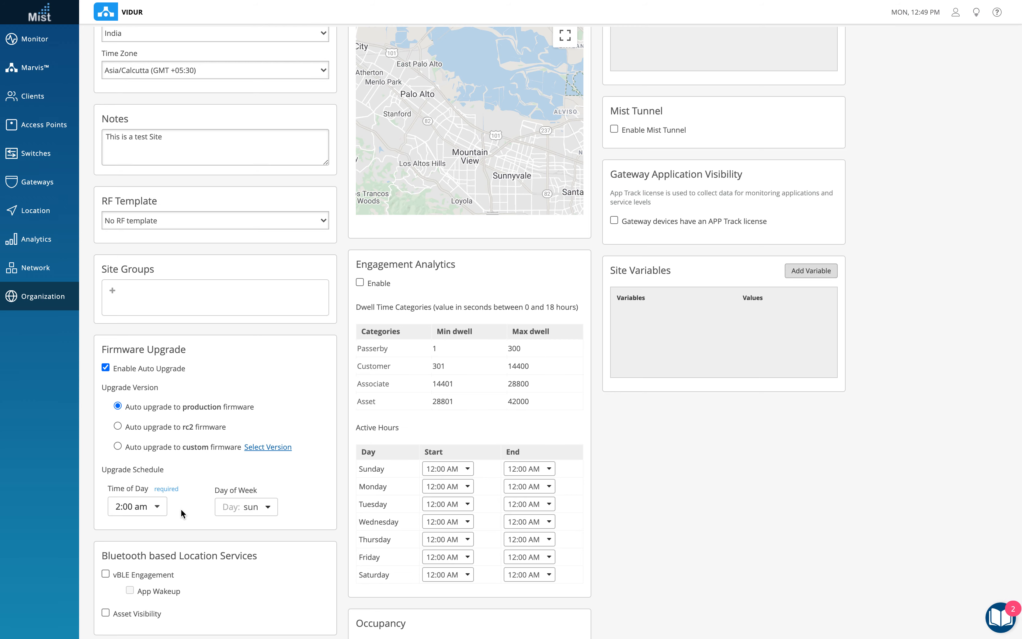
left_click(268, 510)
scroll(291, 512, "down", 2)
left_click(306, 443)
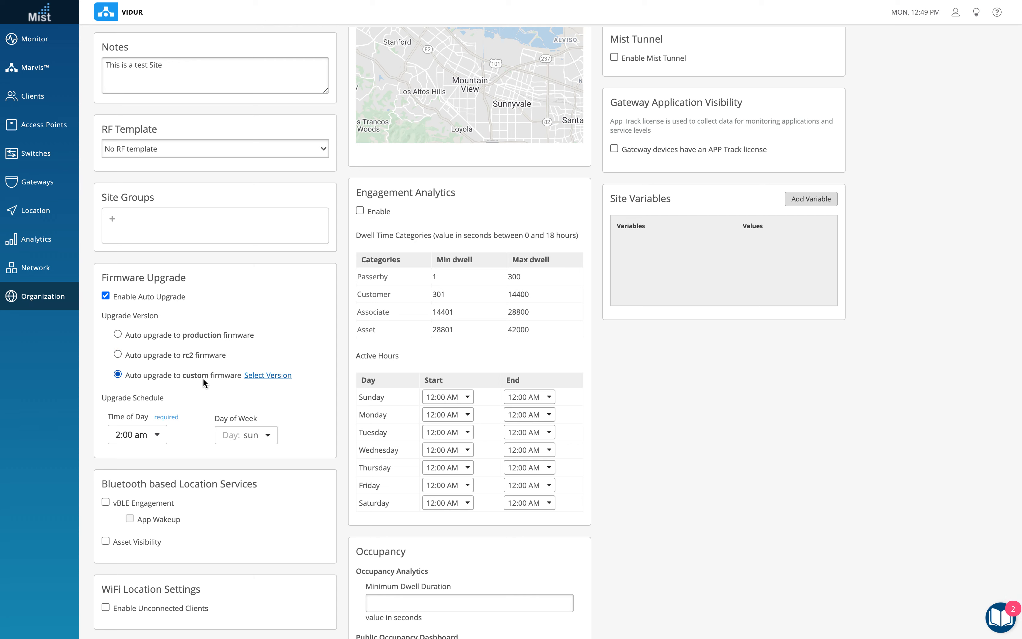
Step: Review the custom firmware version selection for each access point model and close it without choosing a version
left_click(275, 376)
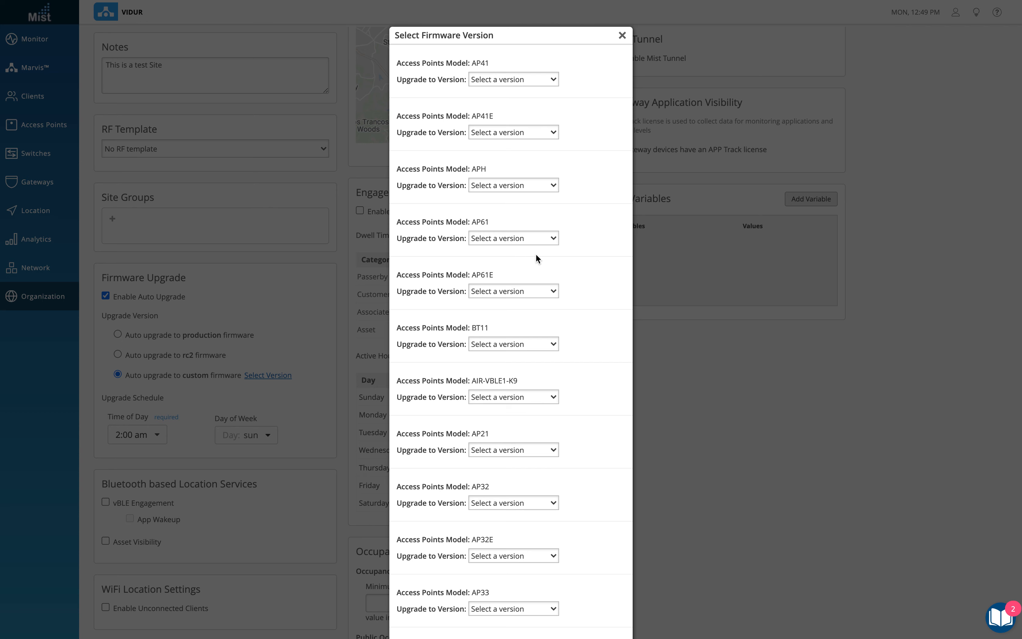
scroll(549, 296, "down", 2)
scroll(551, 319, "up", 2)
left_click(622, 36)
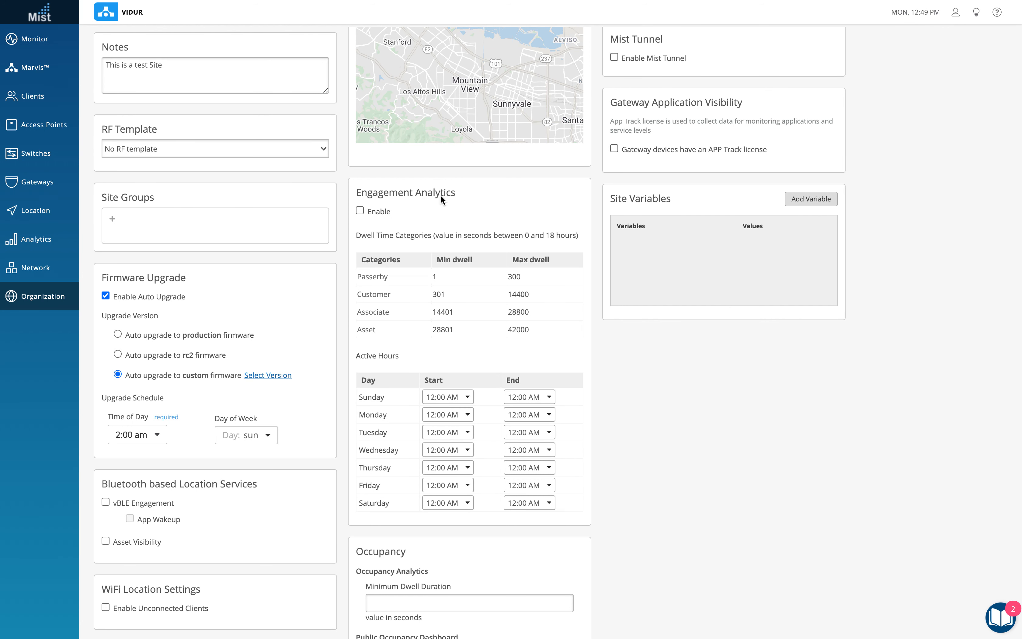
Step: Enable the local status page in the site's Access Point Settings
scroll(288, 445, "down", 2)
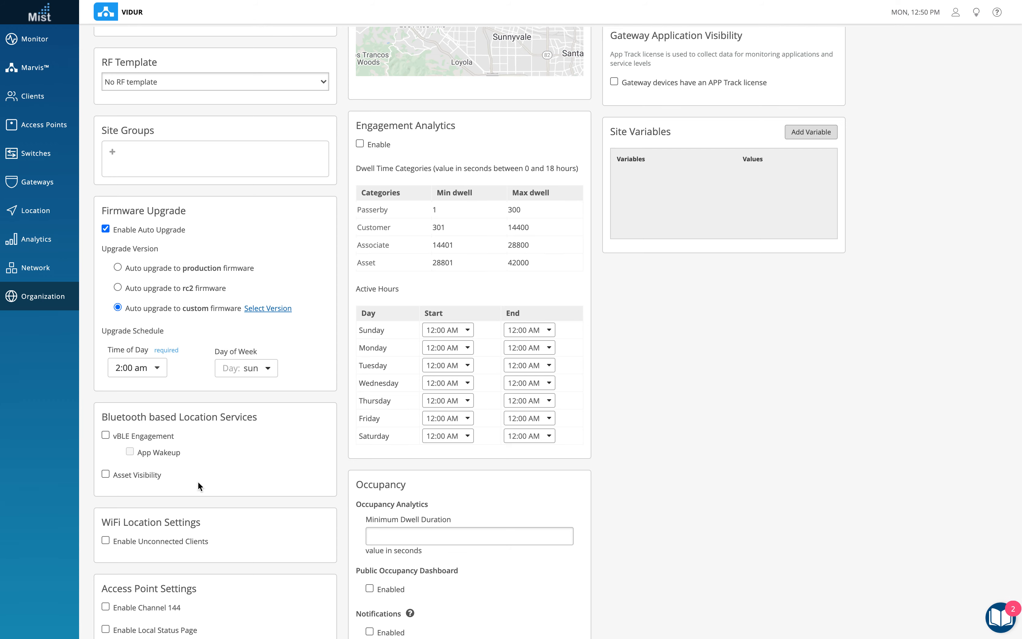
scroll(198, 486, "down", 3)
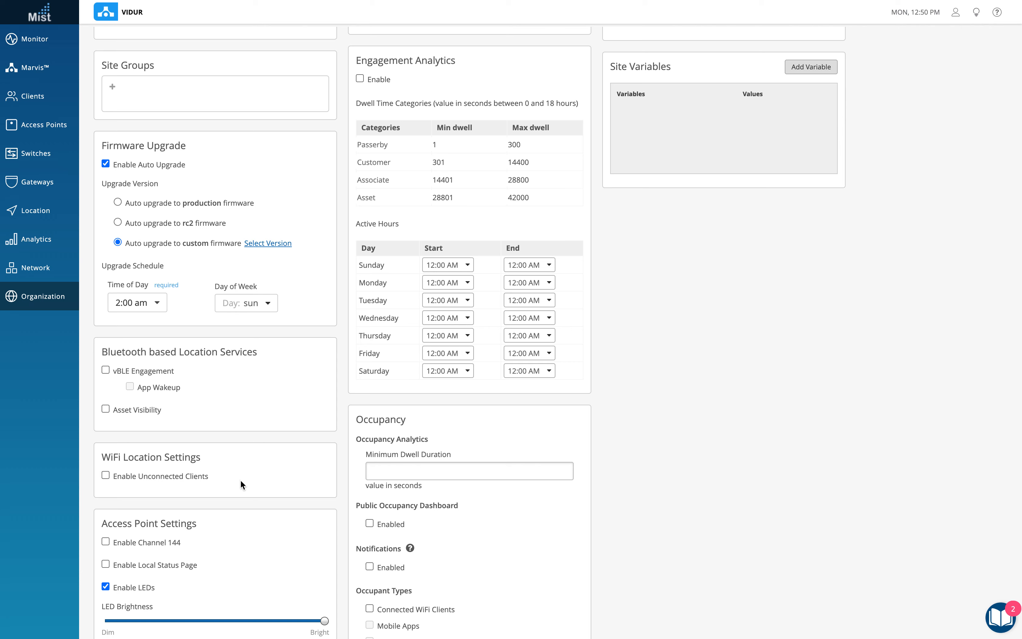
scroll(339, 486, "down", 3)
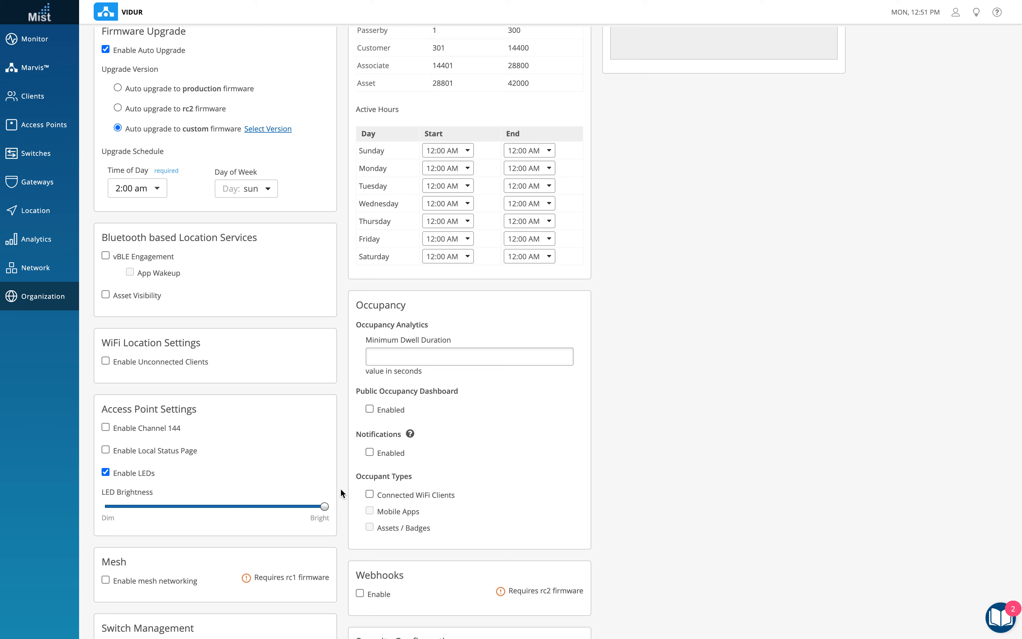
left_click(105, 449)
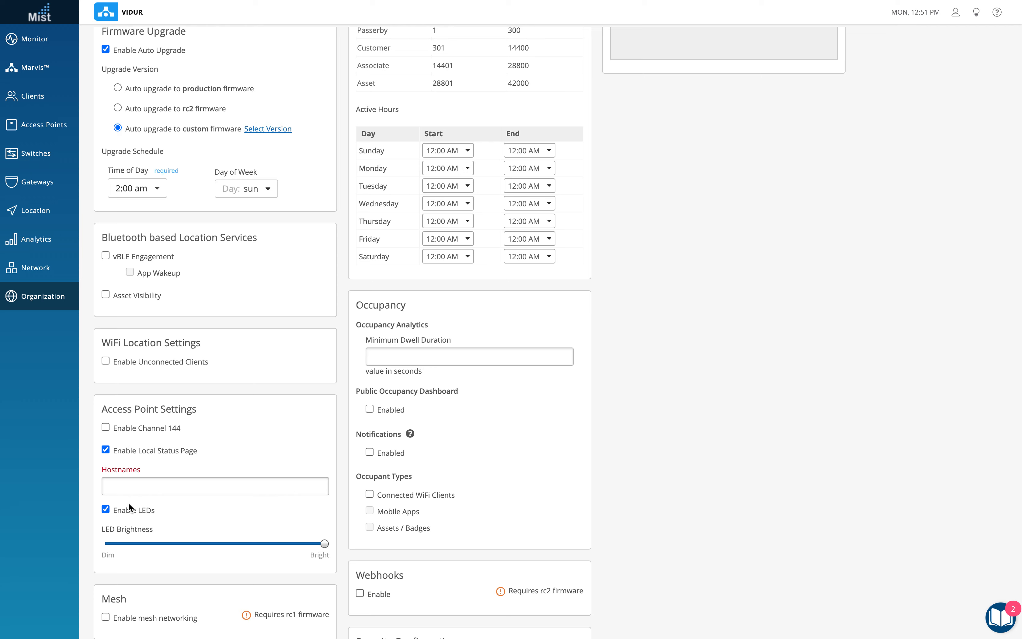
Step: Review the site's Mesh, Switch Management, Site Proxy and Security Configuration settings
scroll(183, 514, "down", 2)
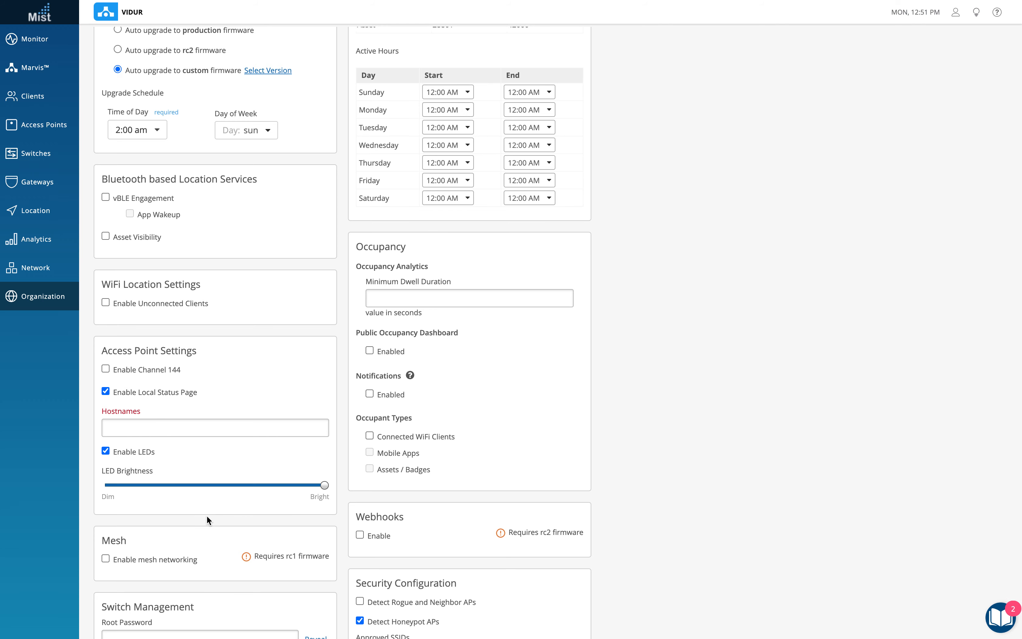
scroll(207, 515, "down", 4)
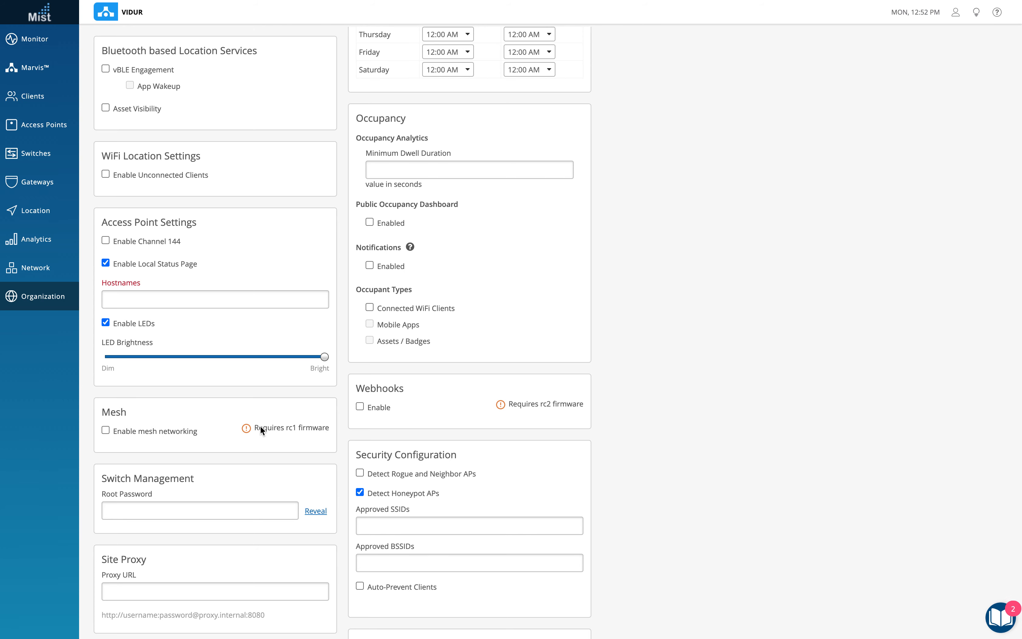
scroll(260, 427, "up", 10)
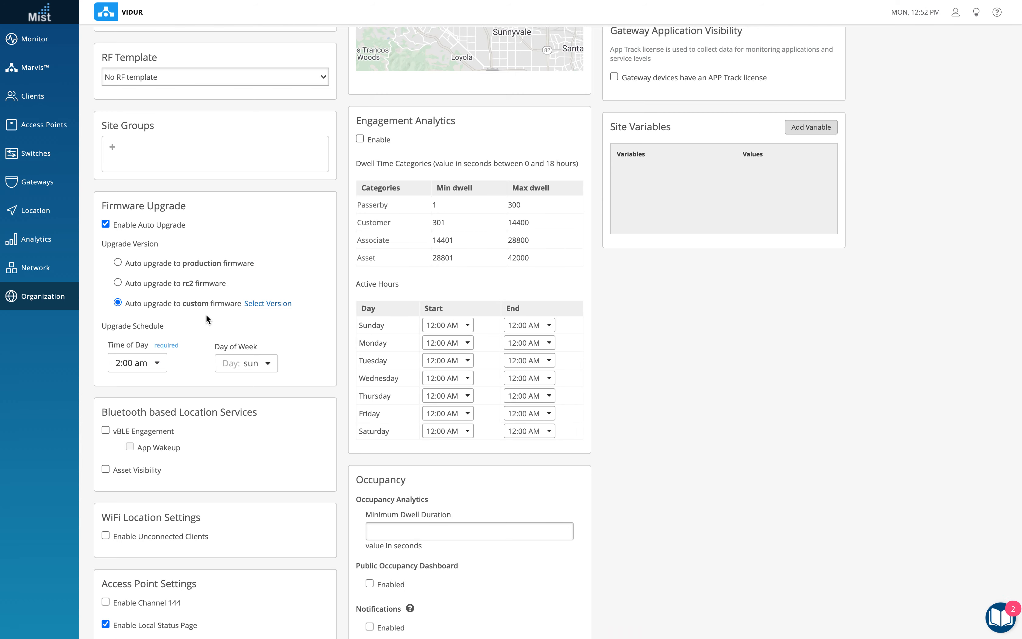
Step: Review the custom firmware versions offered for the APH access point model and close the selection without choosing one
left_click(267, 303)
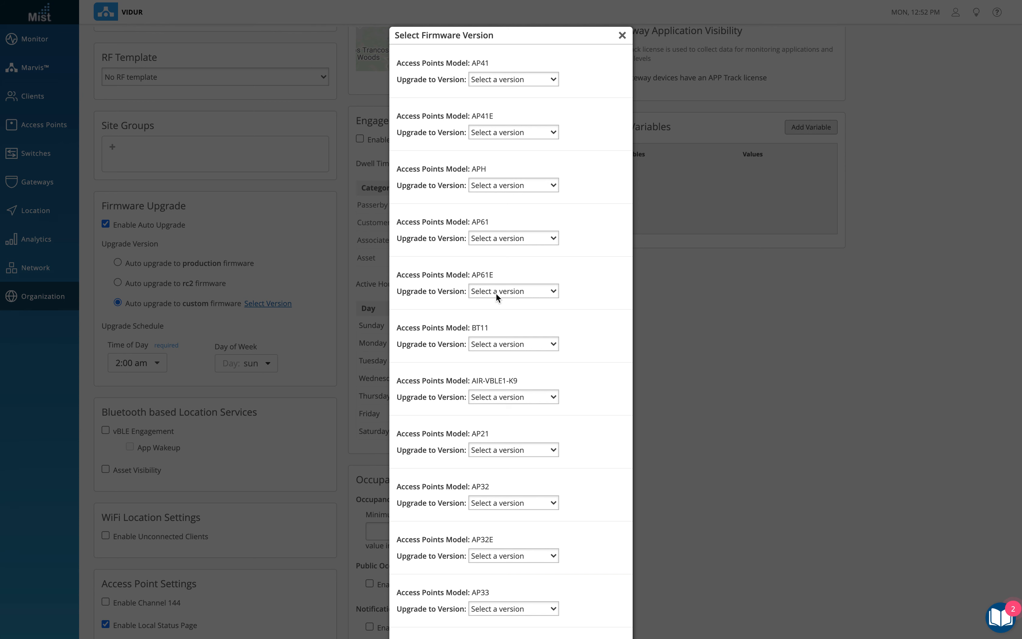
left_click(554, 185)
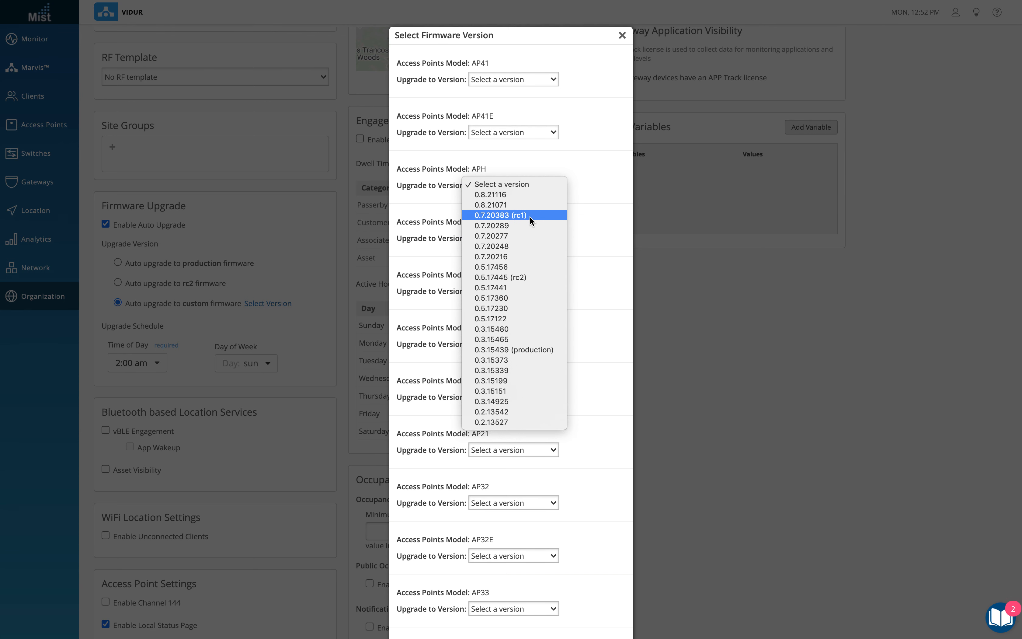
left_click(584, 215)
left_click(621, 36)
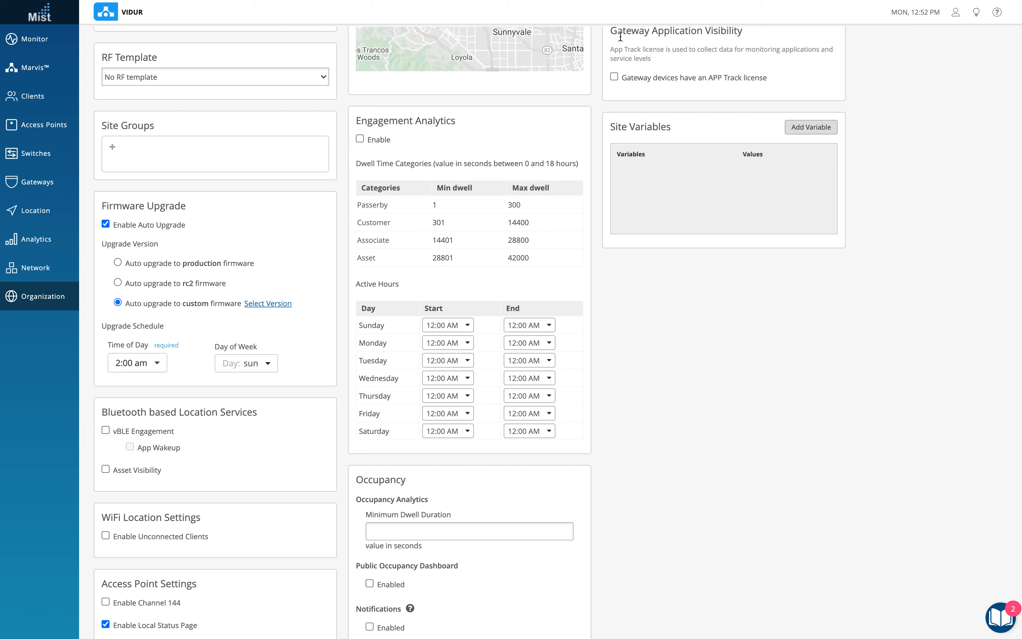
Step: Review the site's Access Point, Mesh, Switch Management and Site Proxy settings
scroll(327, 442, "down", 10)
scroll(328, 447, "down", 2)
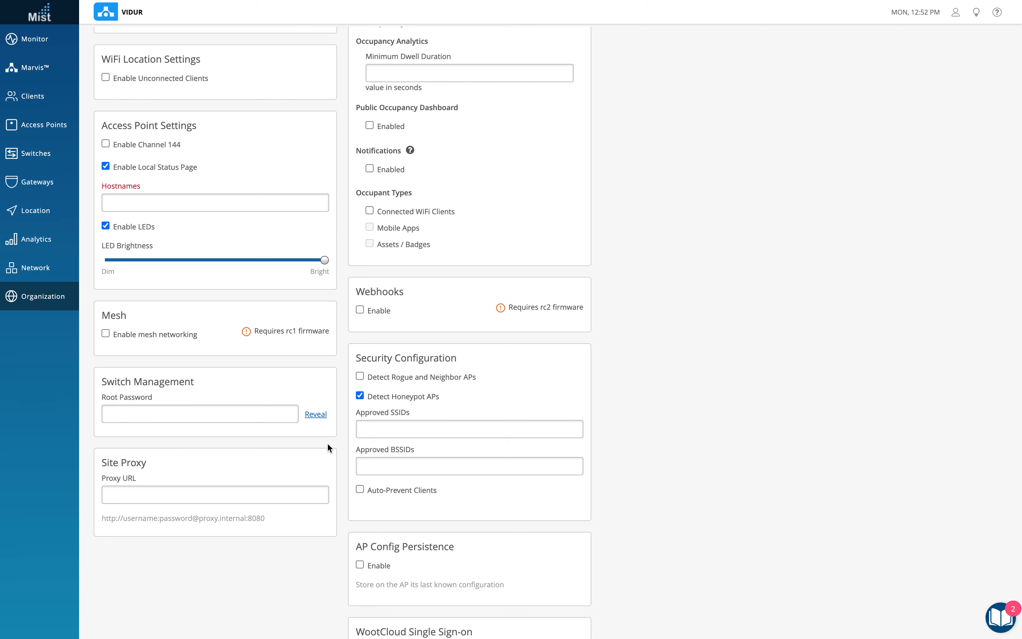
left_click(185, 499)
Step: Search for the site's street address in Location and set the site to the matching suggestion
scroll(712, 304, "up", 15)
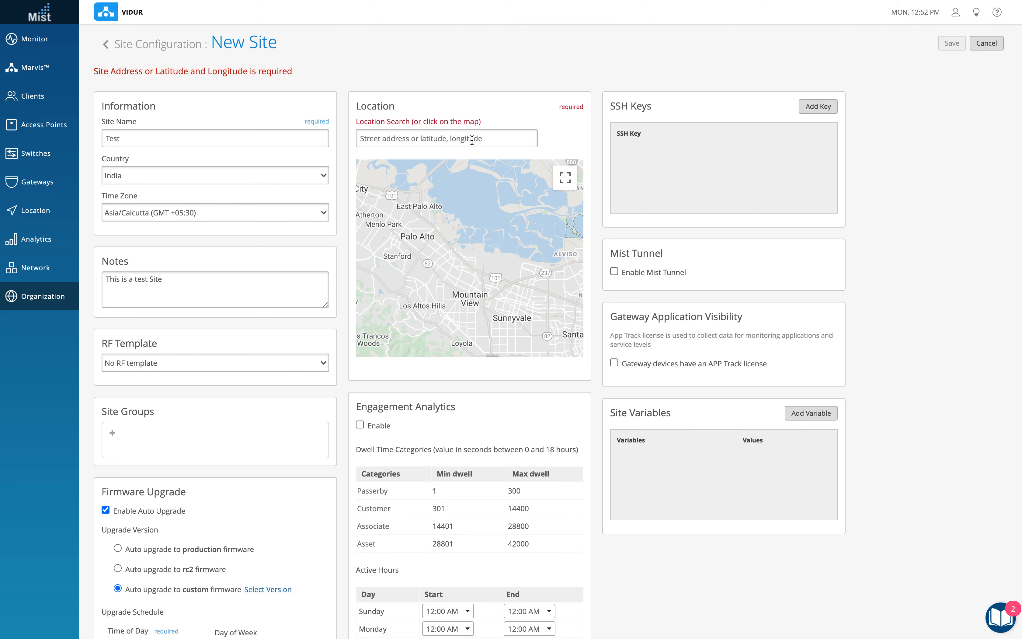
left_click(456, 139)
type("Man")
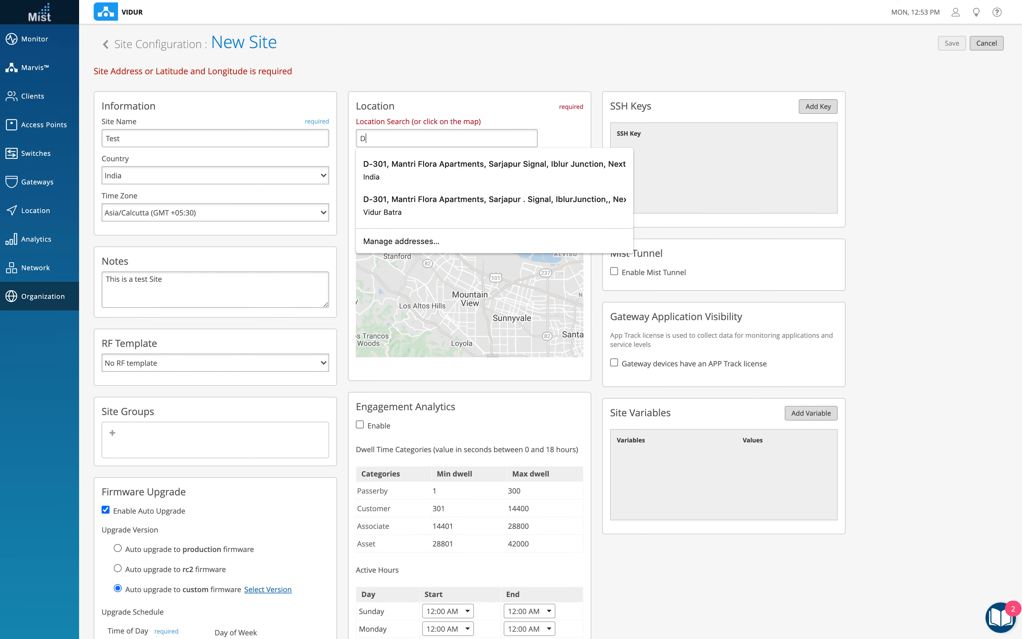
key("BackSpace")
key("BackSpace")
key("BackSpace")
type("Mantri FLoira")
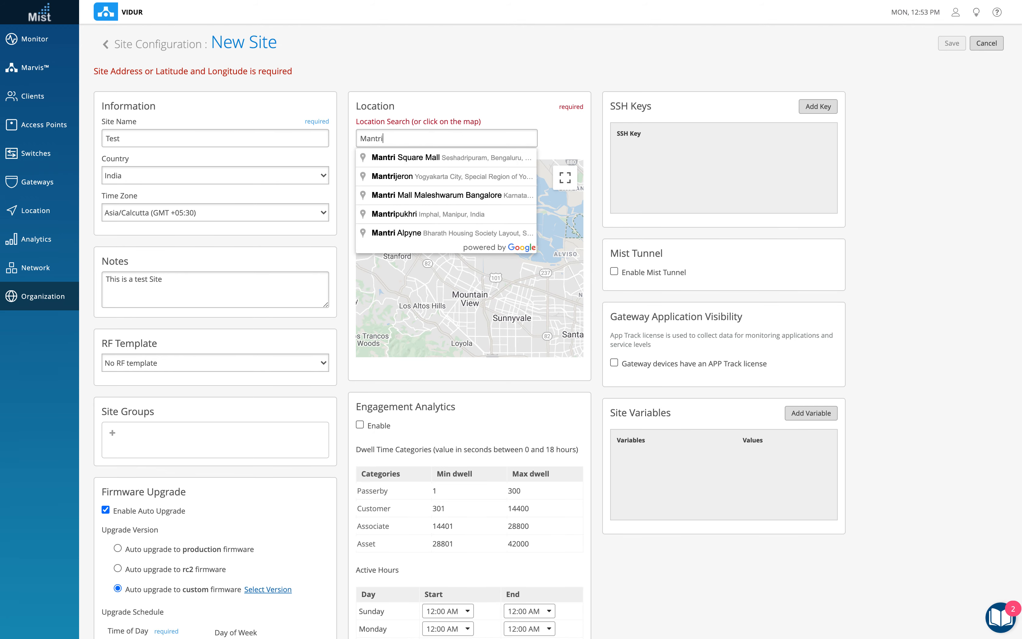
key("BackSpace")
key("BackSpace")
key("BackSpace")
key("BackSpace")
key("BackSpace")
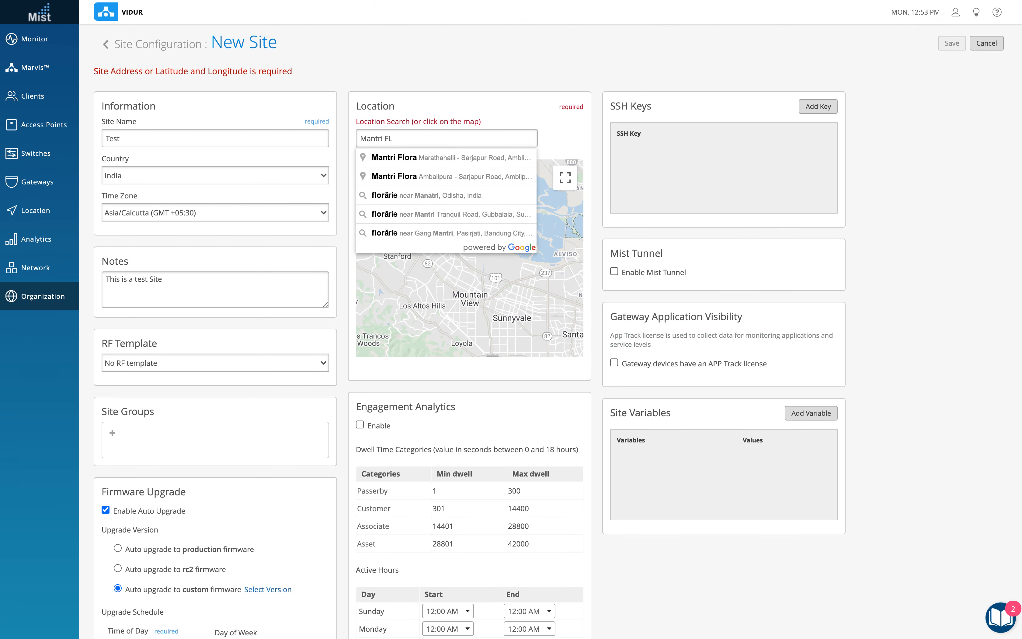
type("lora")
left_click(421, 174)
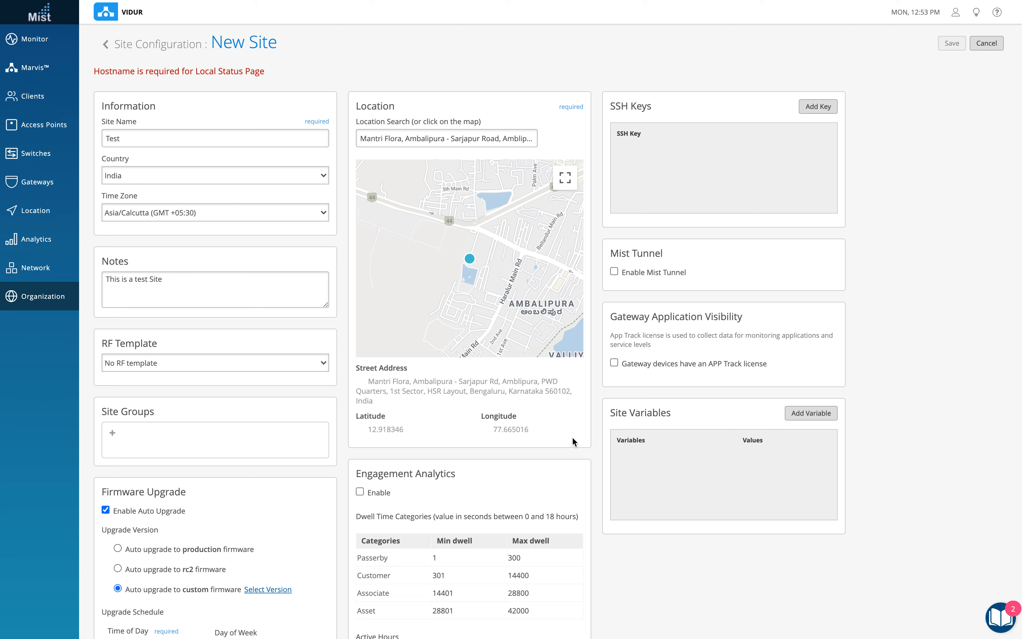
Step: Enable the Public Occupancy Dashboard in the Occupancy settings and examine its Visualization Mode options
scroll(592, 417, "down", 2)
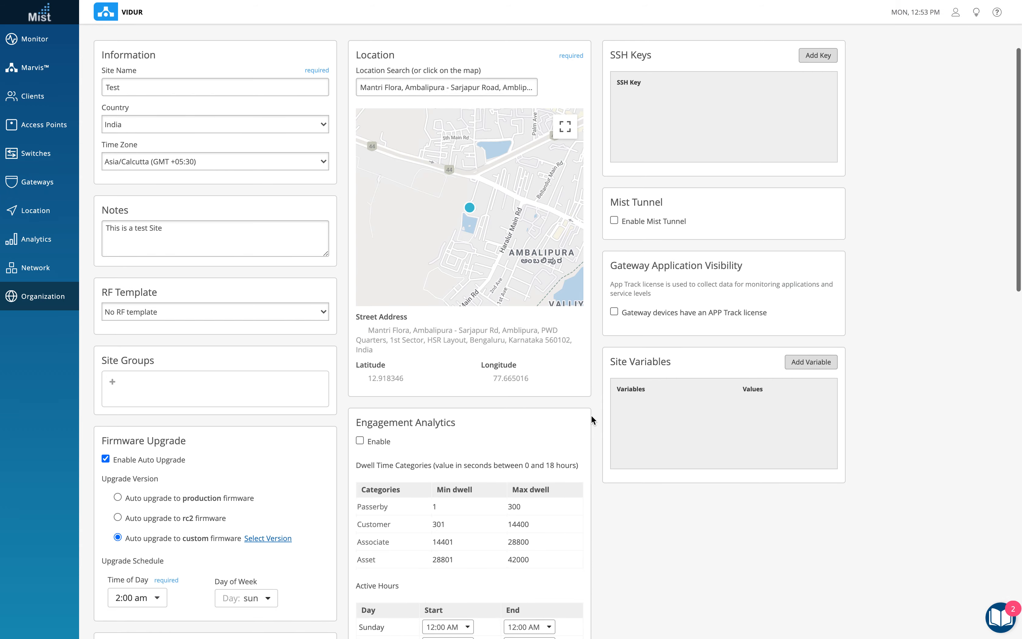
scroll(591, 419, "down", 5)
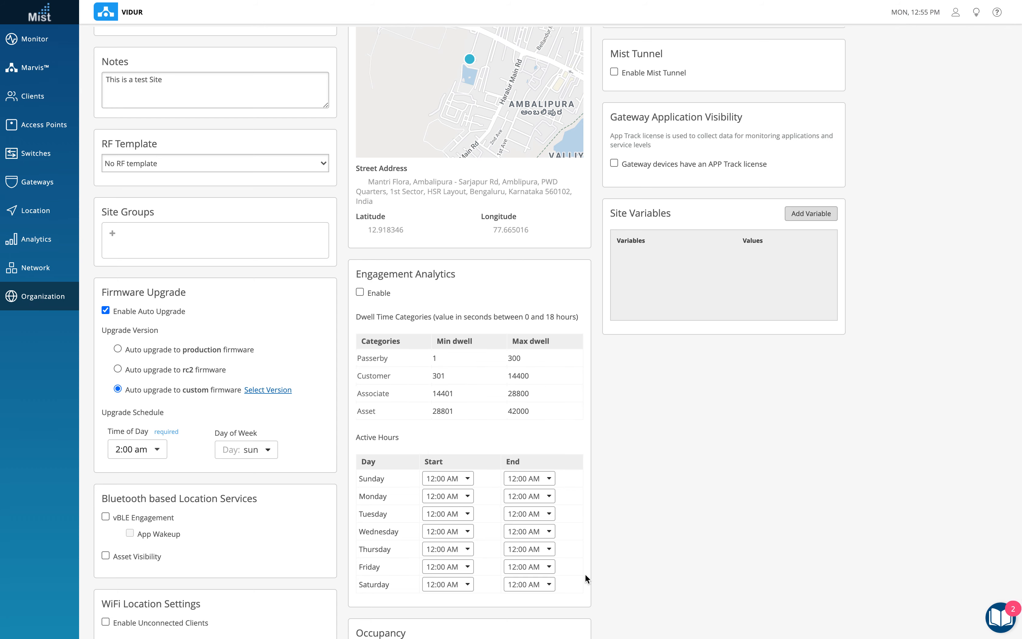
scroll(585, 573, "down", 3)
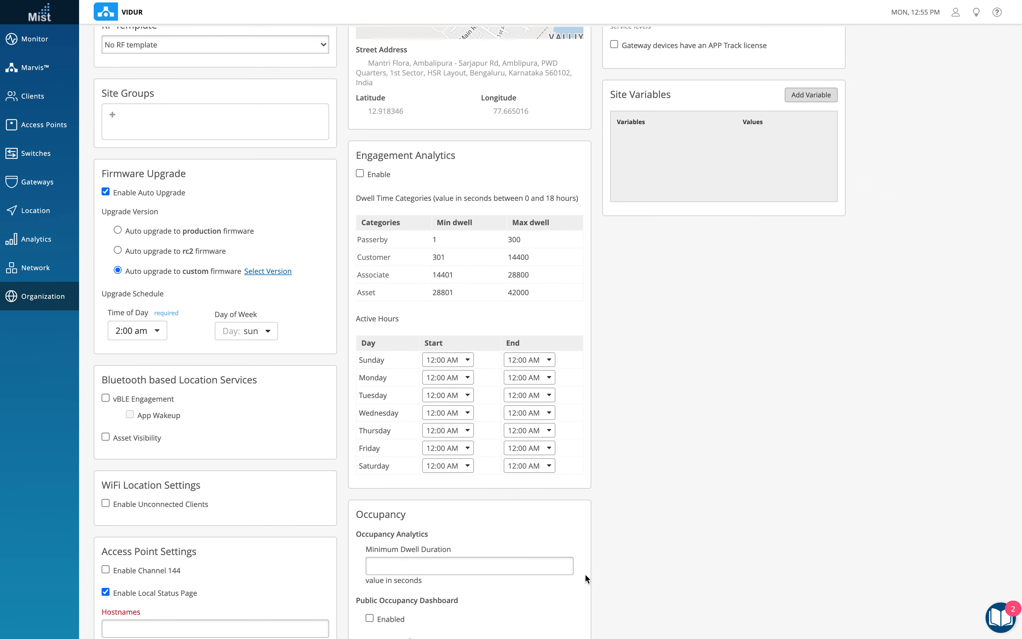
scroll(585, 574, "down", 5)
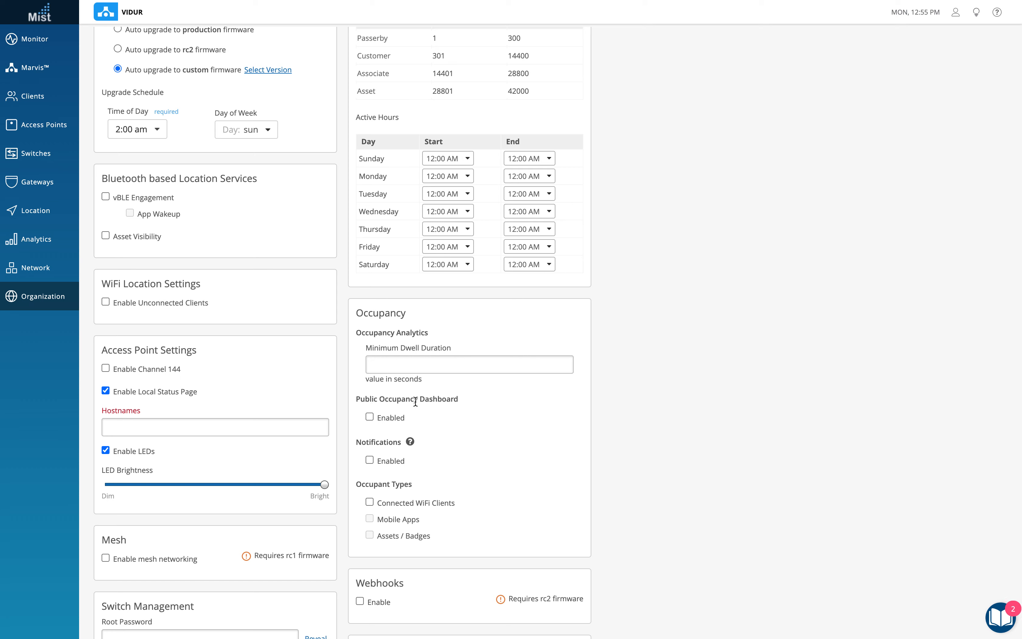
left_click(369, 417)
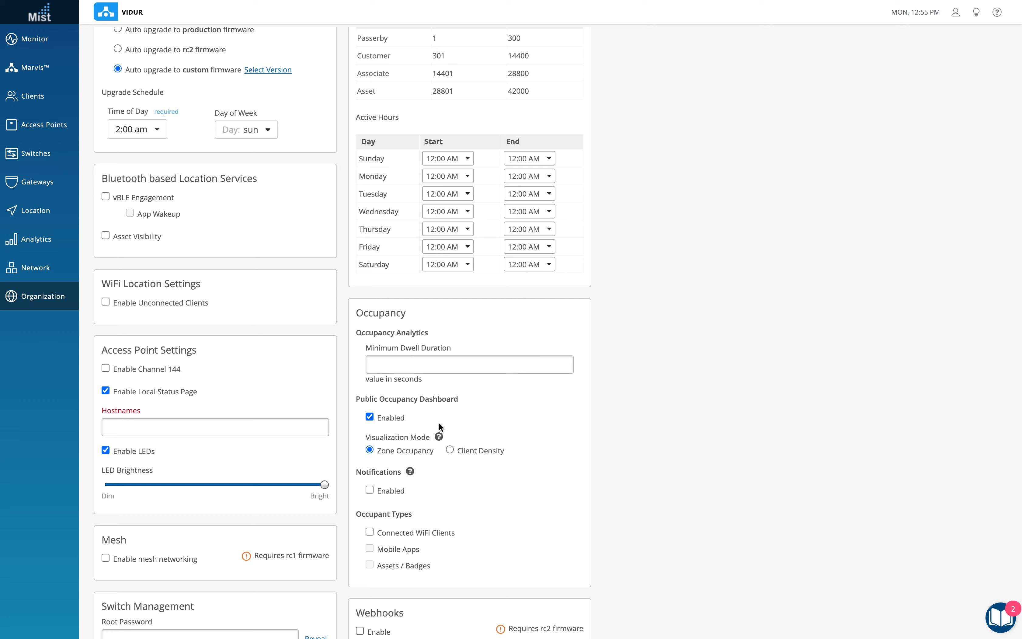
mouse_move(438, 436)
scroll(568, 440, "down", 1)
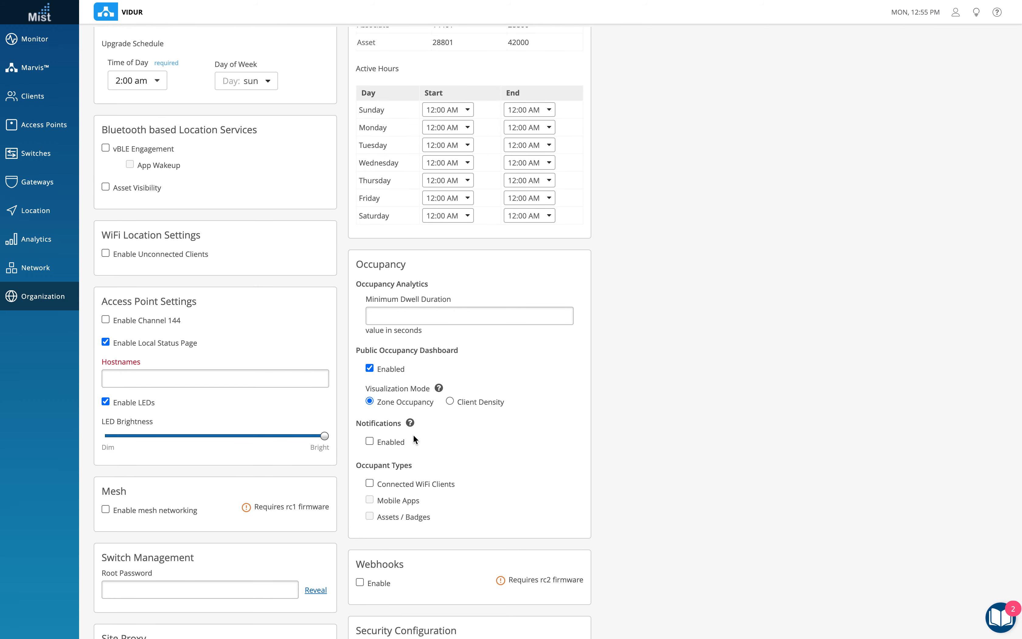
Step: Enable occupancy notifications to view the compliance duration and email options, and disable both notifications and the Public Occupancy Dashboard
left_click(370, 440)
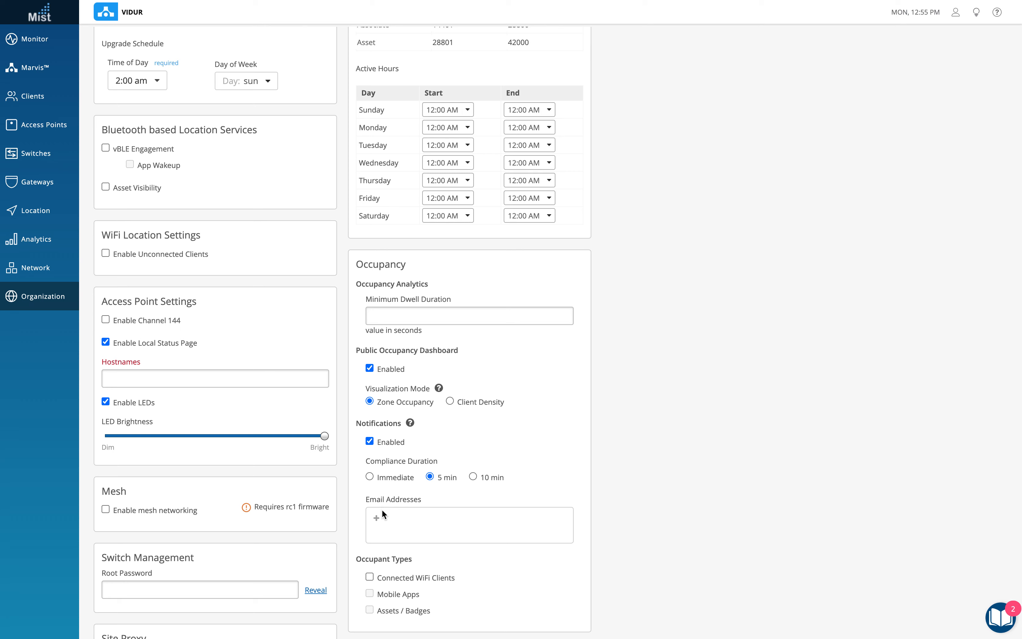
left_click(376, 517)
left_click(496, 488)
left_click(369, 441)
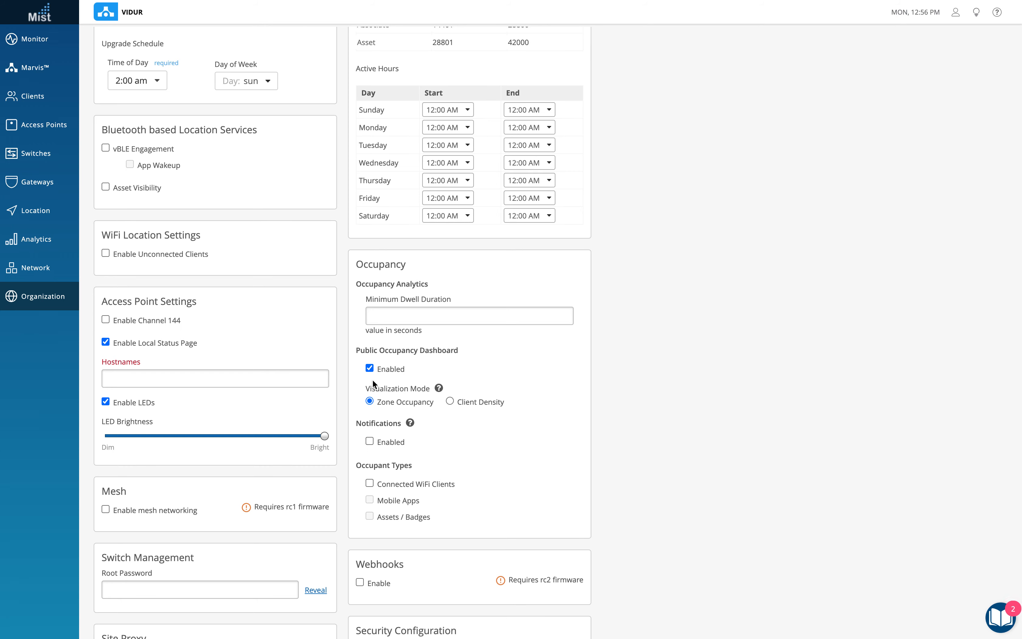
left_click(369, 367)
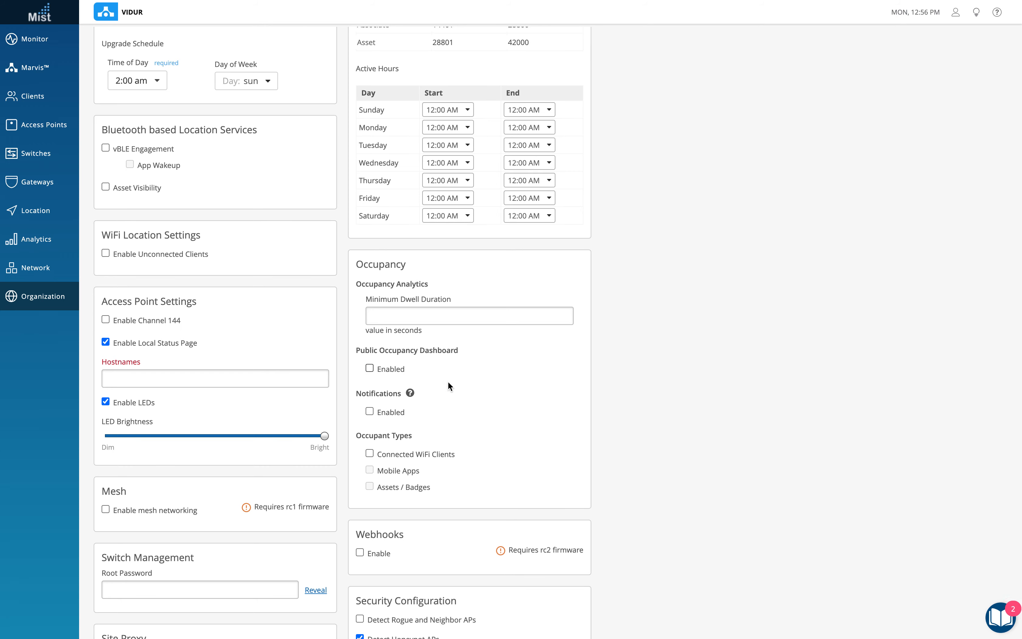
Step: Review the Occupant Types choices in the Occupancy settings
scroll(492, 399, "down", 1)
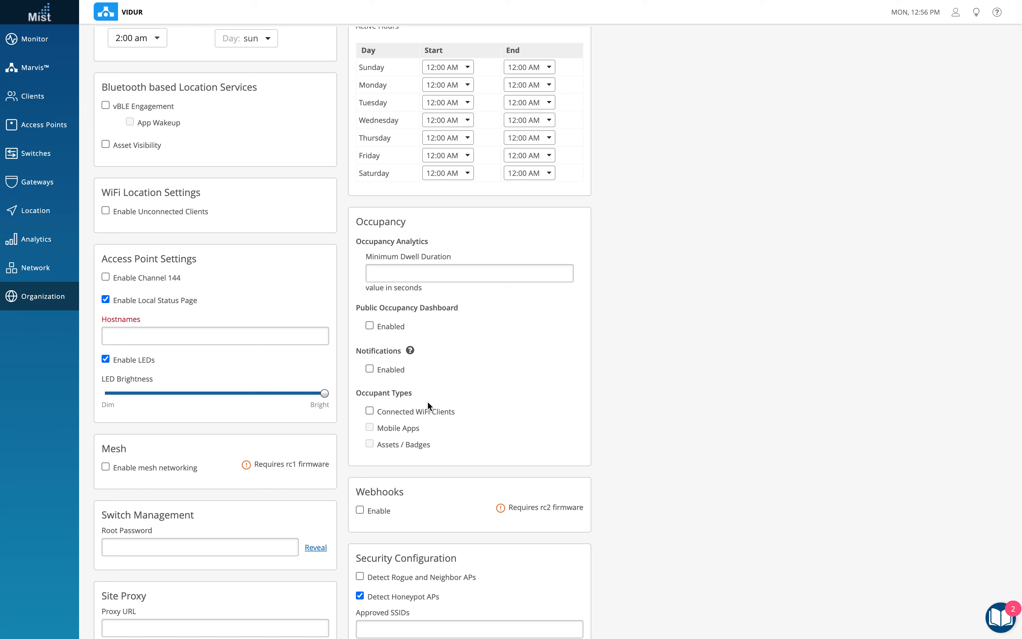
left_click_drag(379, 412, 398, 431)
left_click(416, 431)
left_click(495, 429)
Step: Enable webhooks to examine the name, URL, secret and Streaming API options, and disable them again
scroll(495, 435, "down", 1)
scroll(486, 430, "down", 1)
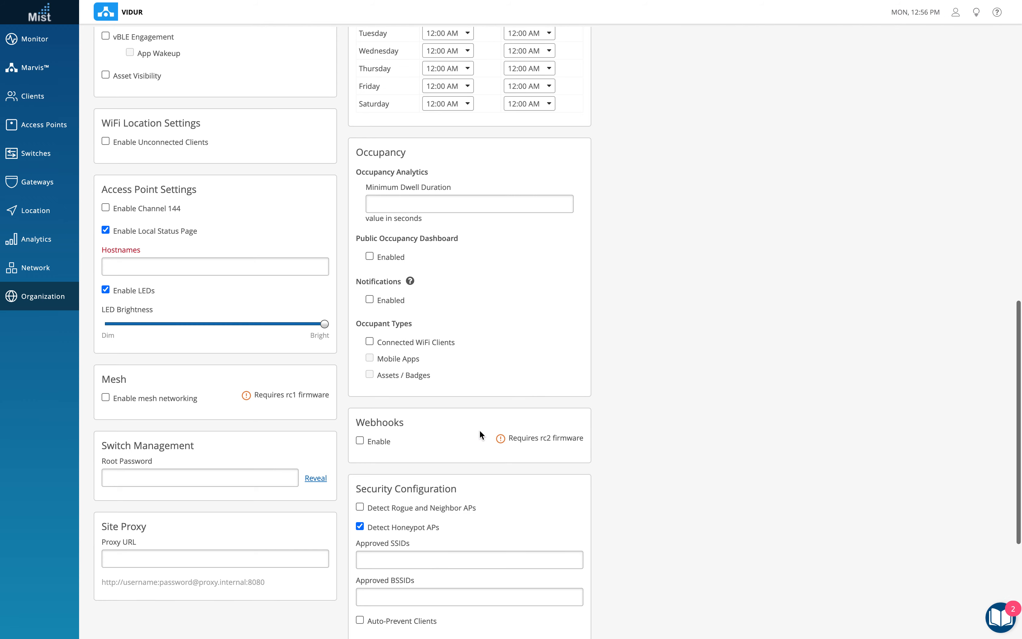
scroll(421, 436, "down", 1)
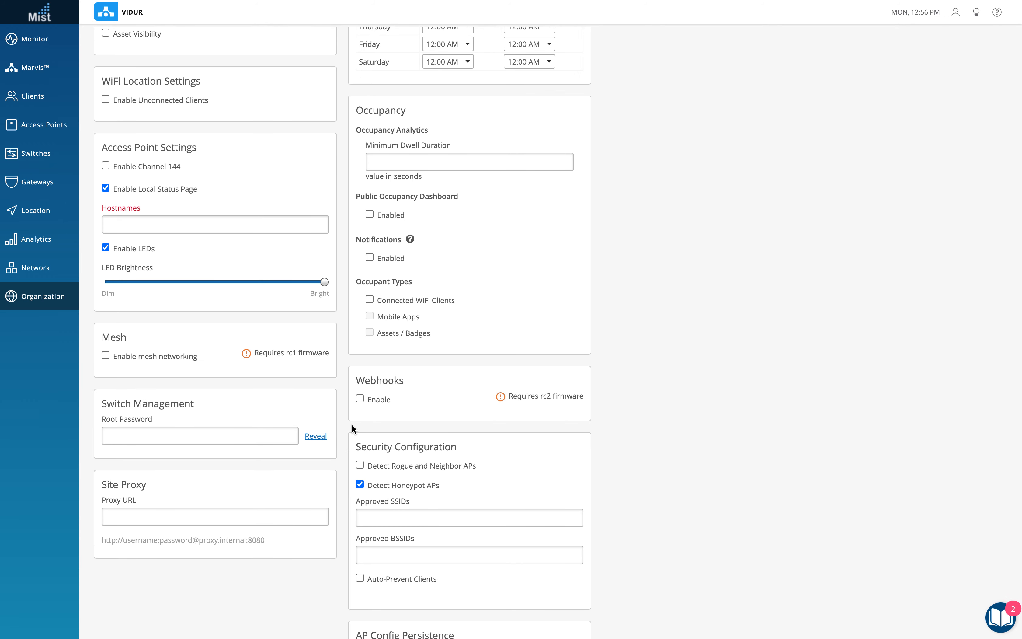
scroll(345, 430, "down", 1)
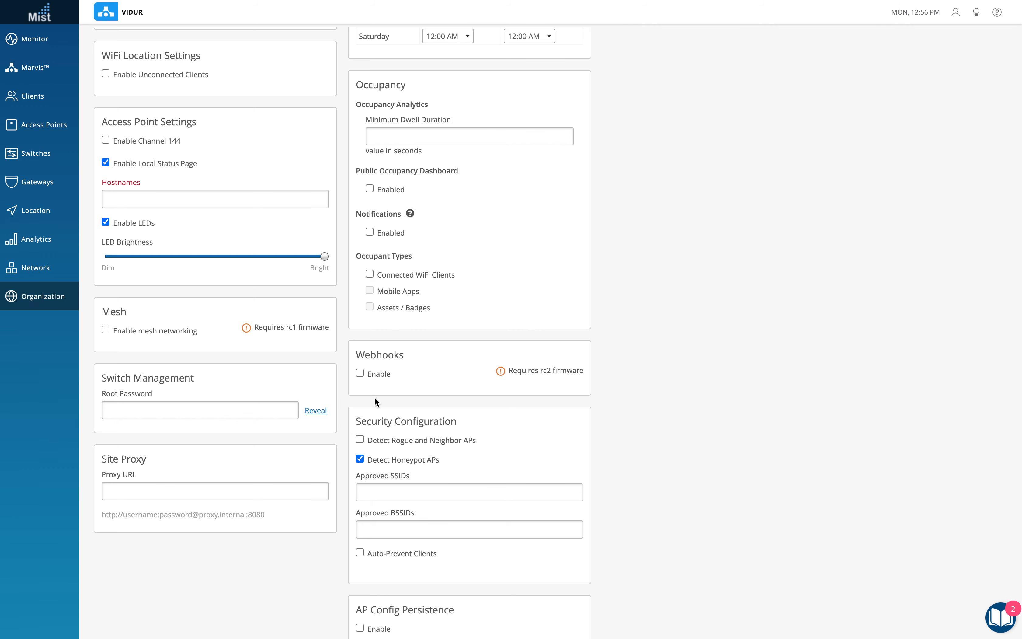
left_click(360, 373)
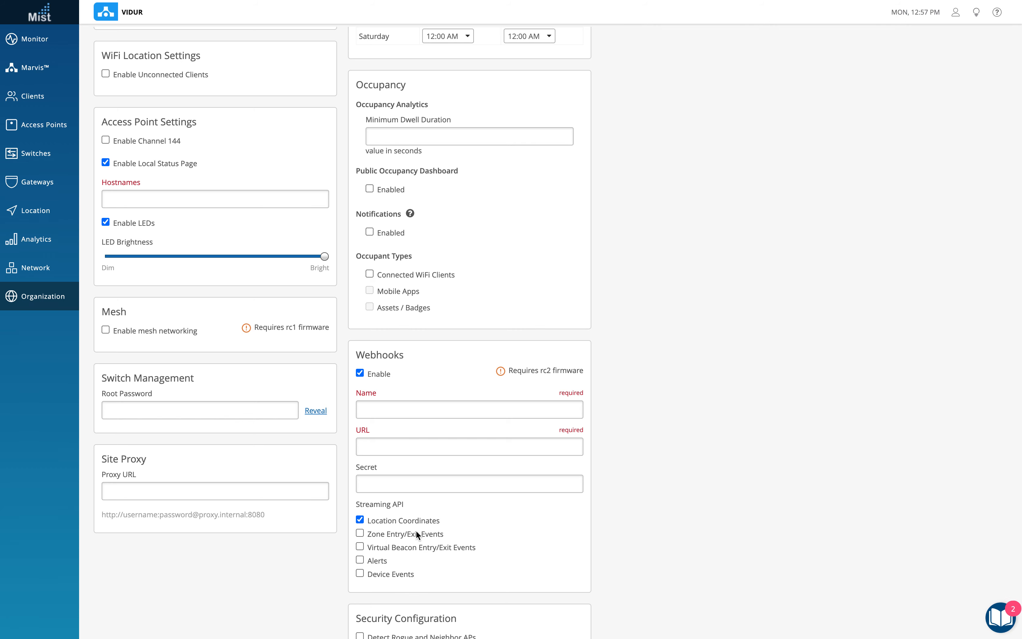
left_click(409, 445)
left_click(406, 447)
left_click(360, 373)
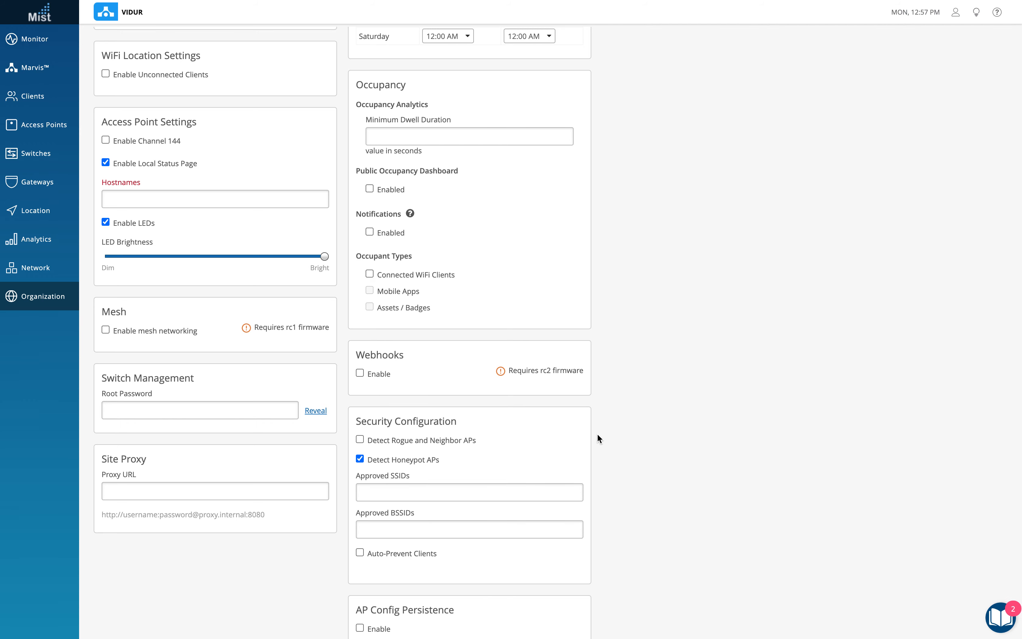
Step: Enable rogue and neighbor AP detection and review its neighbor RSSI and time thresholds
scroll(597, 435, "down", 2)
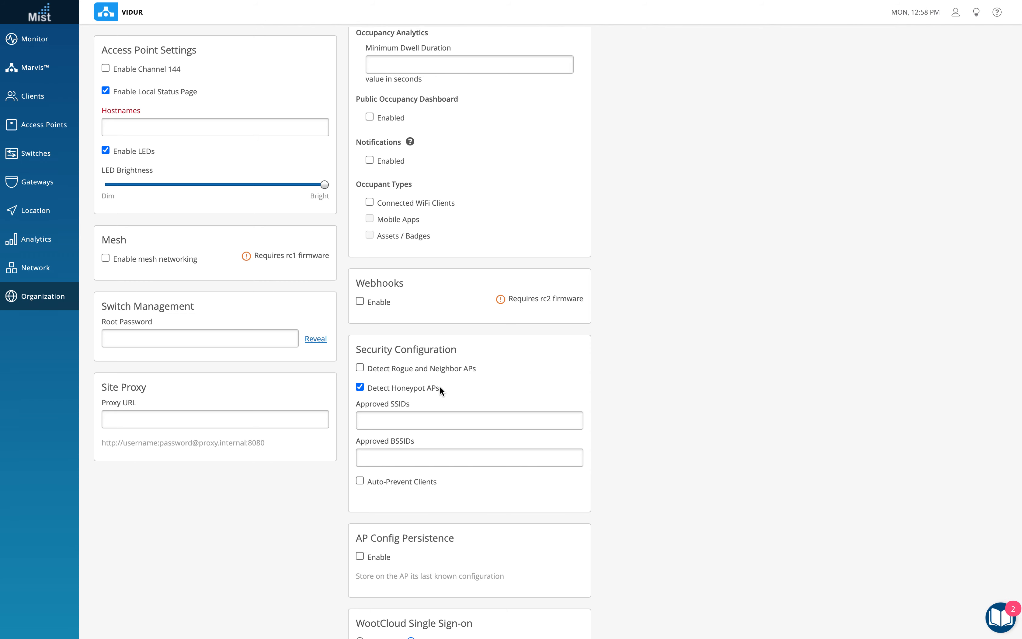
left_click(378, 370)
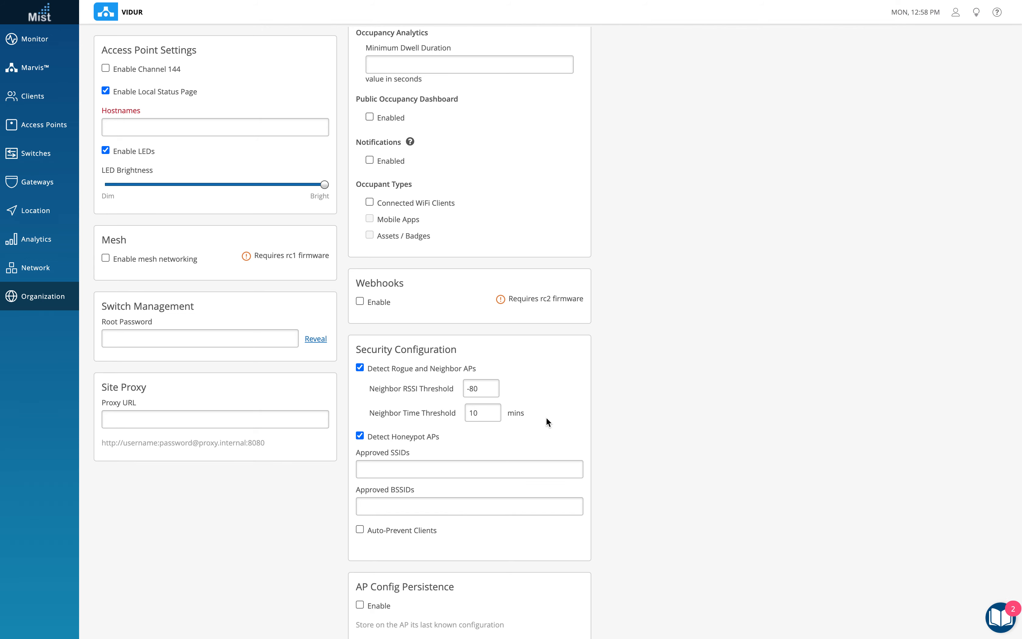
scroll(546, 417, "down", 2)
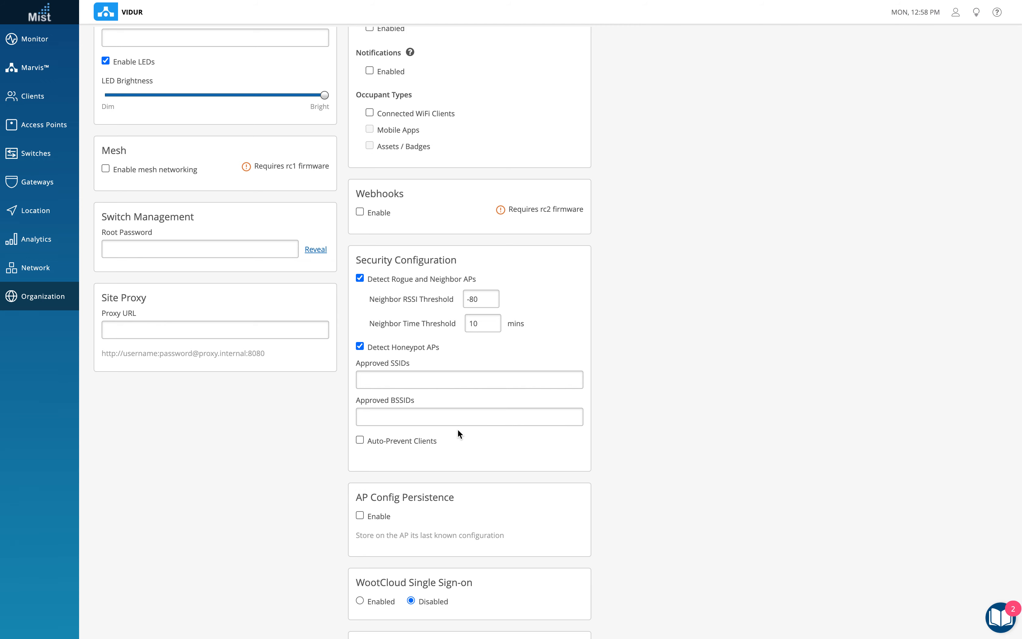
scroll(457, 434, "down", 2)
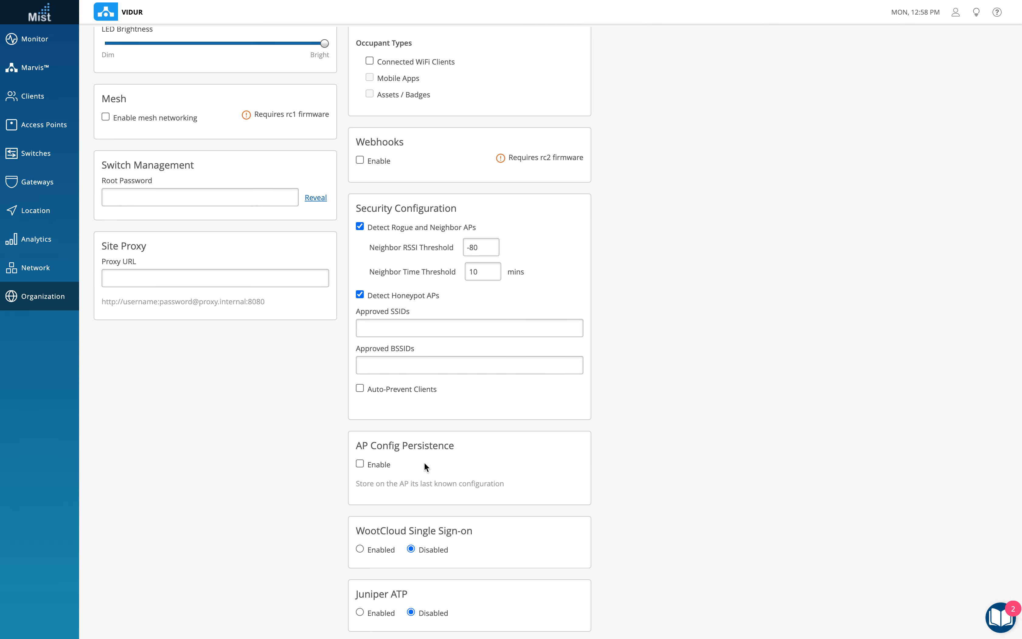
Step: Turn off rogue, neighbor and honeypot AP detection in Security Configuration and enable AP Config Persistence
left_click_drag(452, 446, 354, 446)
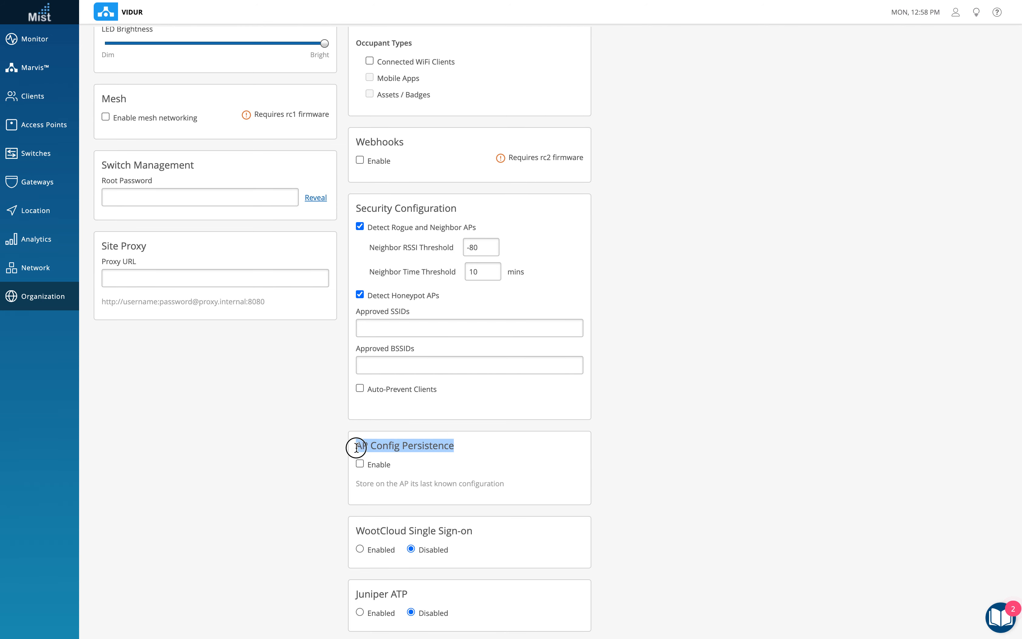
left_click(360, 225)
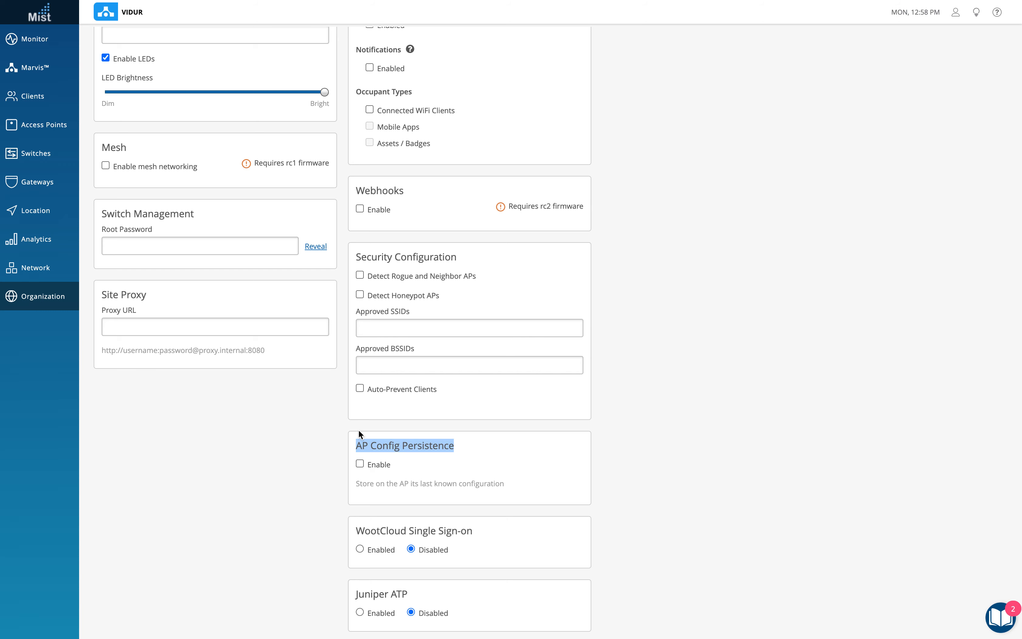
left_click(286, 477)
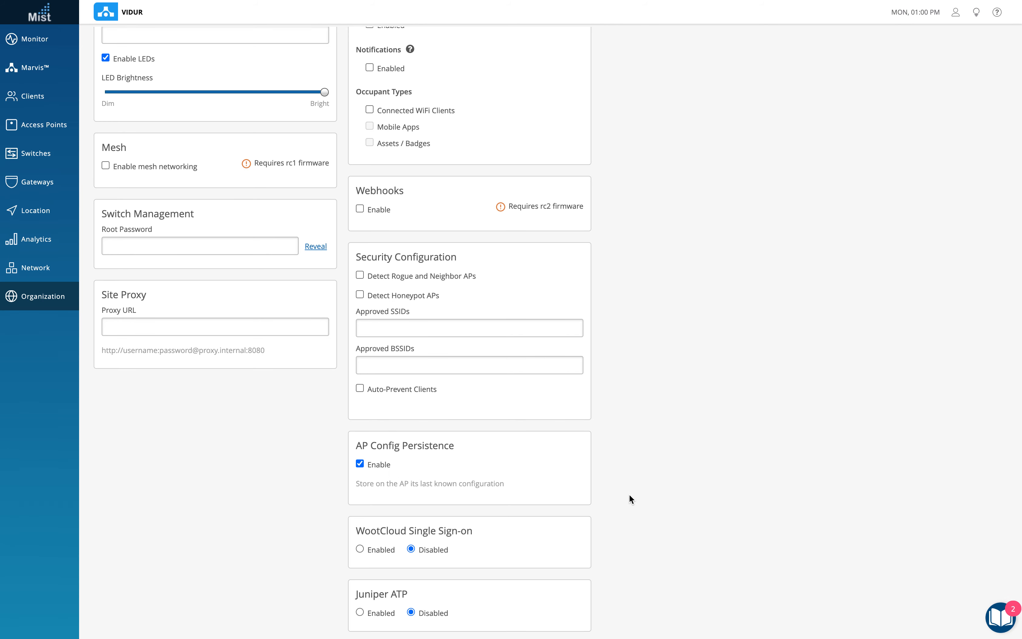
Step: Enable Mist Tunnel to examine its VLAN, protocol, subnet, MTU and cluster options, and disable it again
scroll(630, 493, "up", 15)
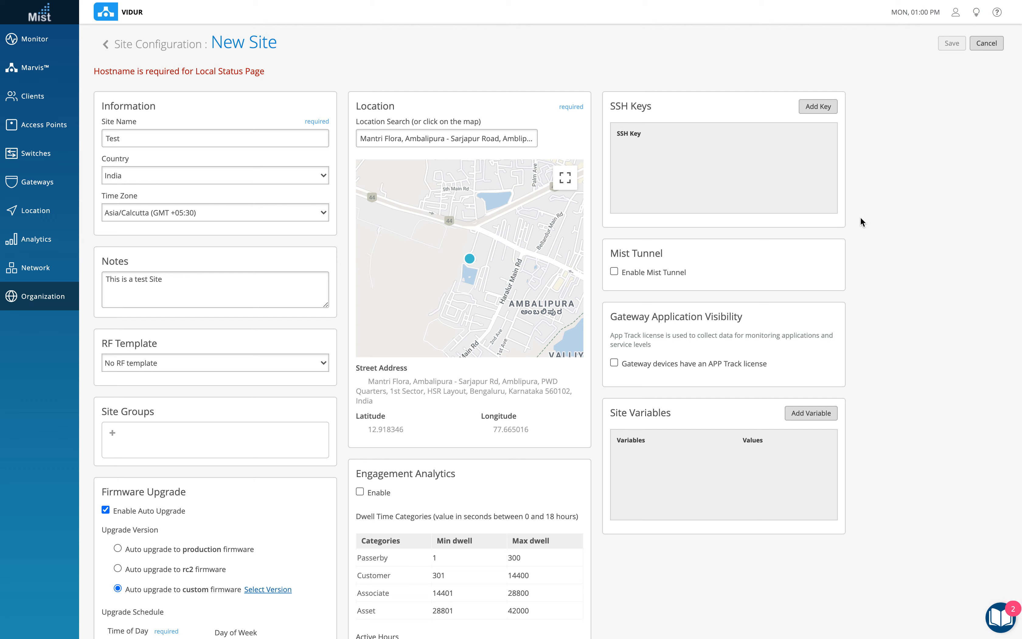
left_click(614, 272)
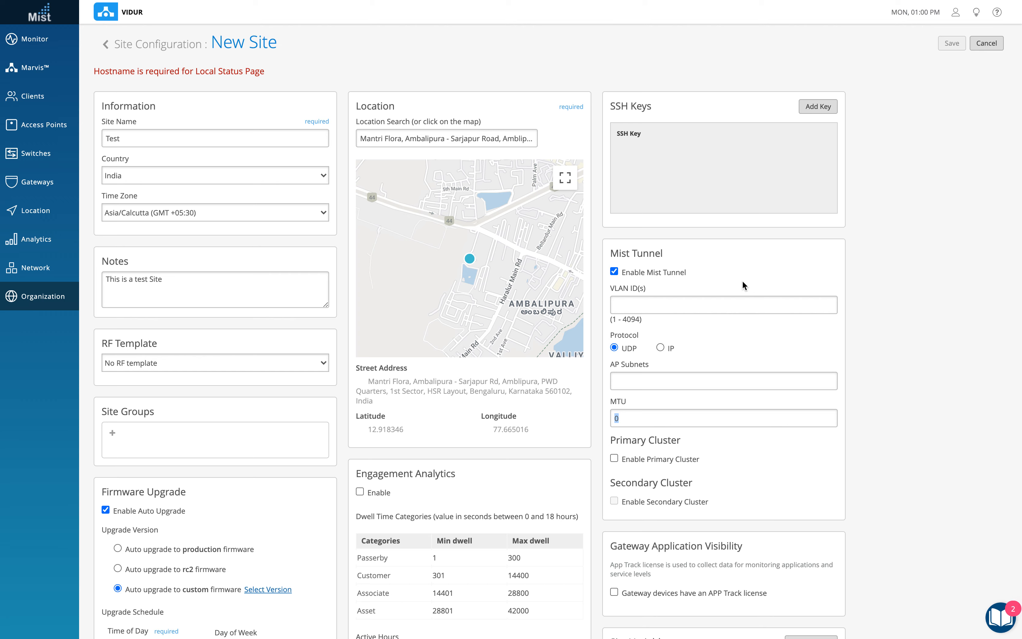
left_click(615, 271)
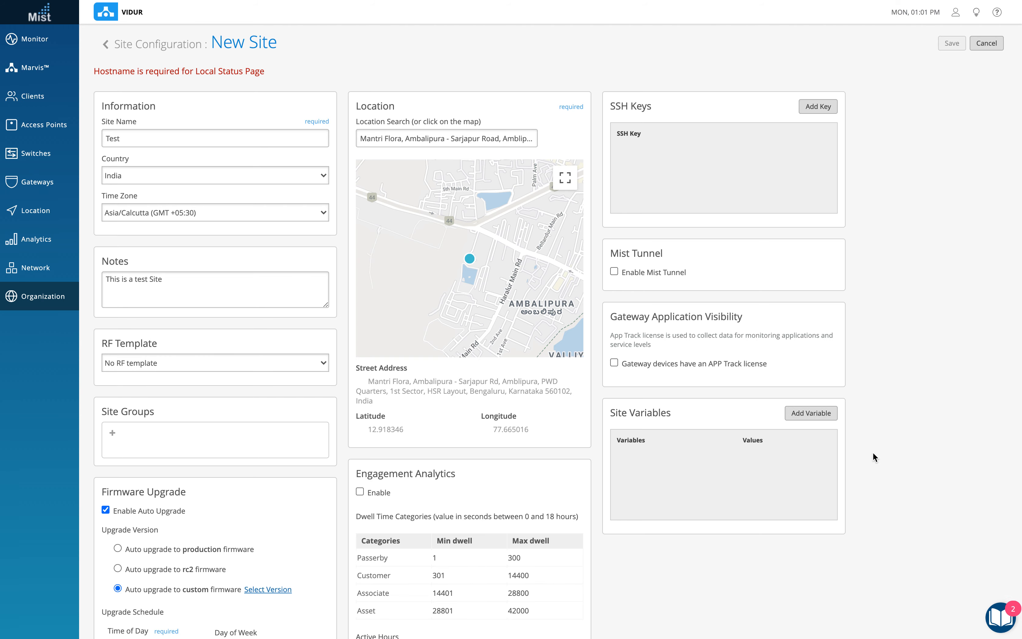
Step: Leave the new site form without saving and open the organization's list of sites
scroll(880, 424, "down", 15)
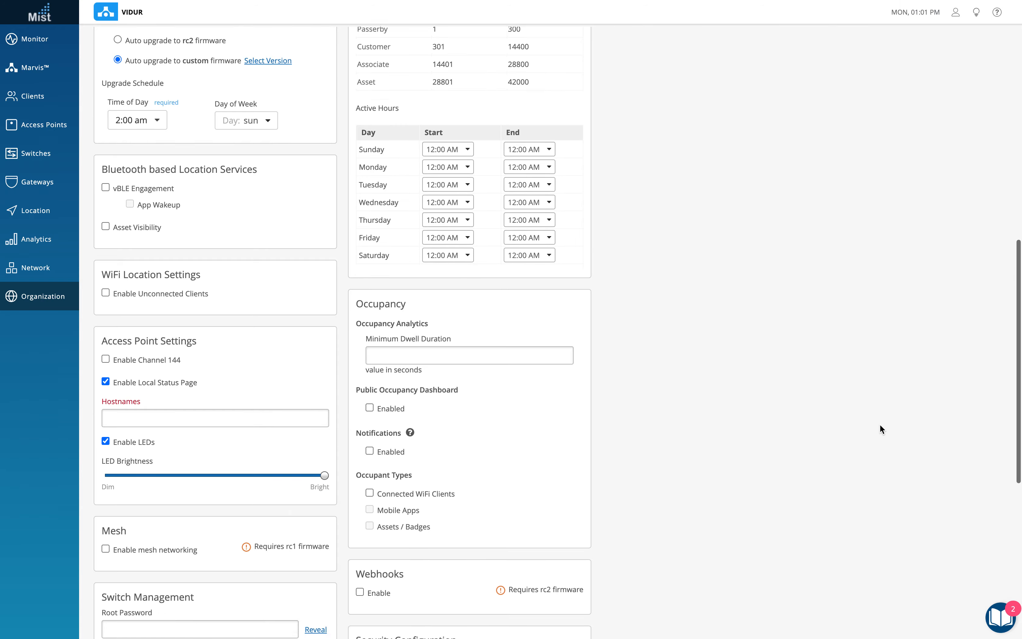
scroll(879, 424, "up", 15)
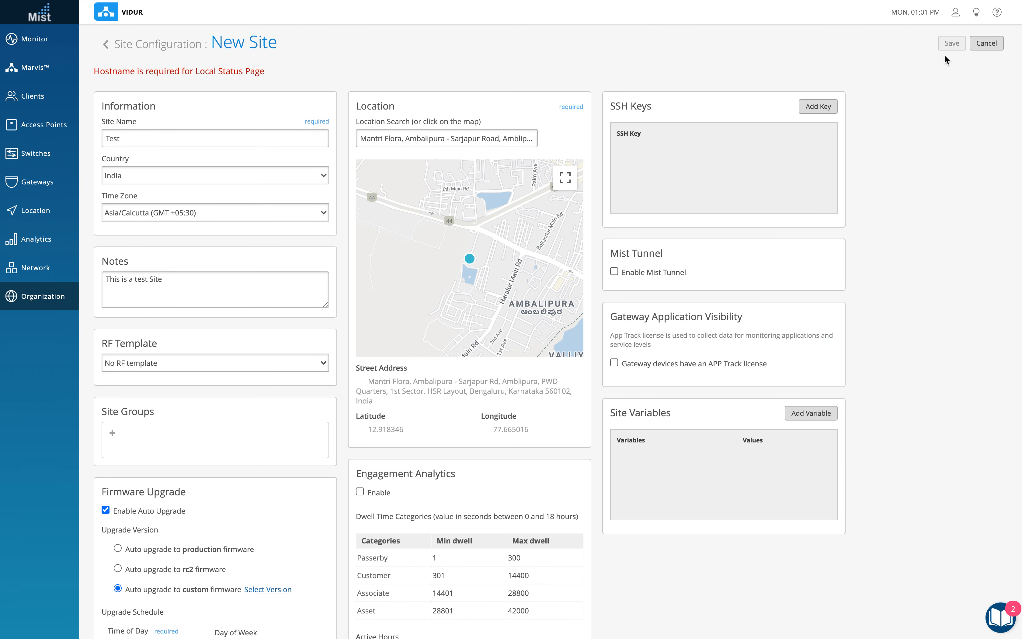
mouse_move(40, 298)
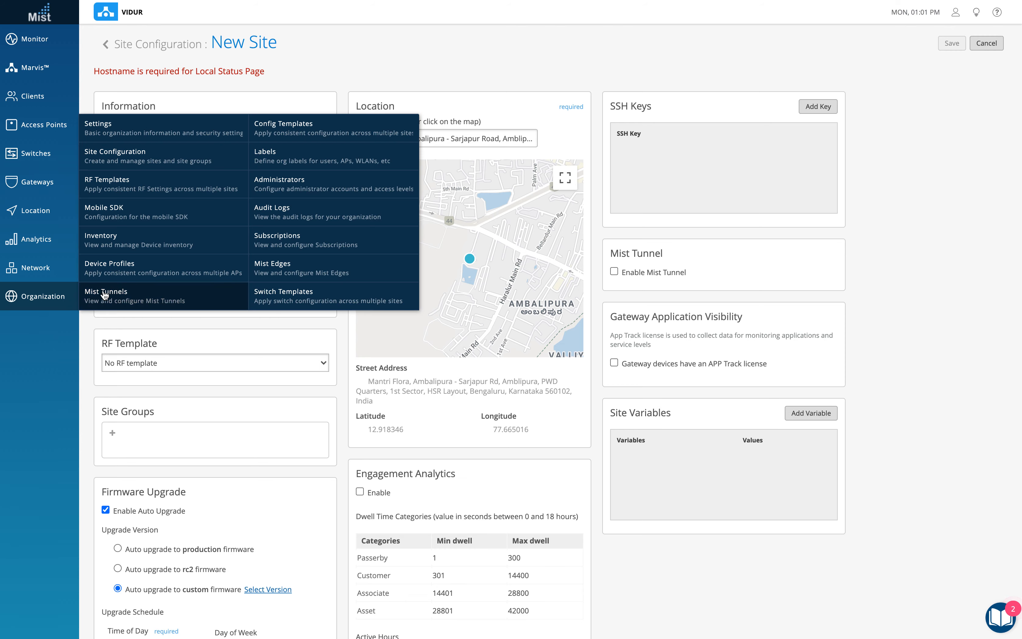
left_click(161, 165)
left_click(553, 113)
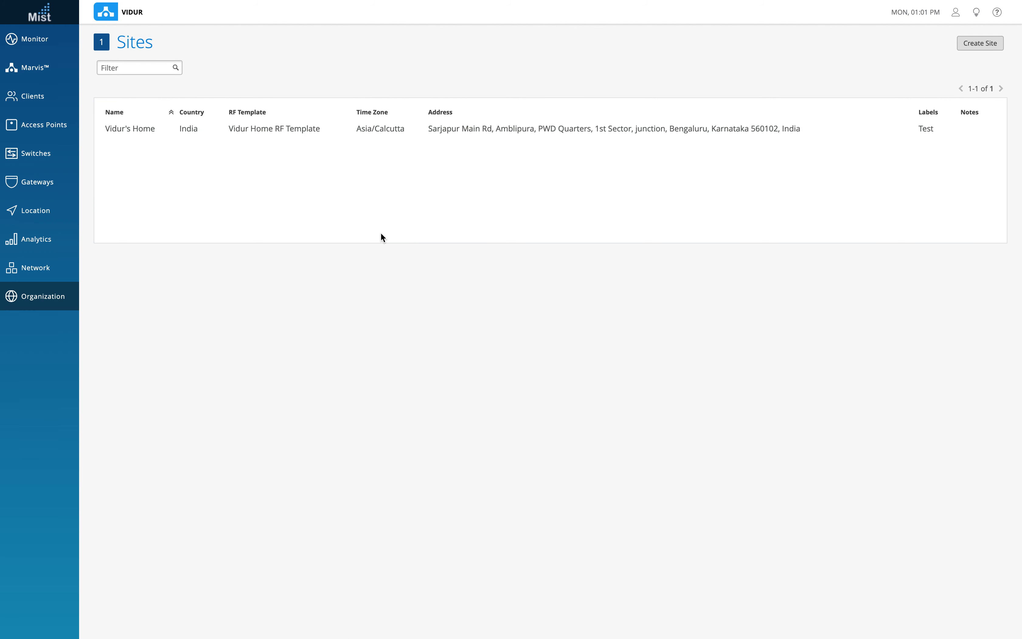